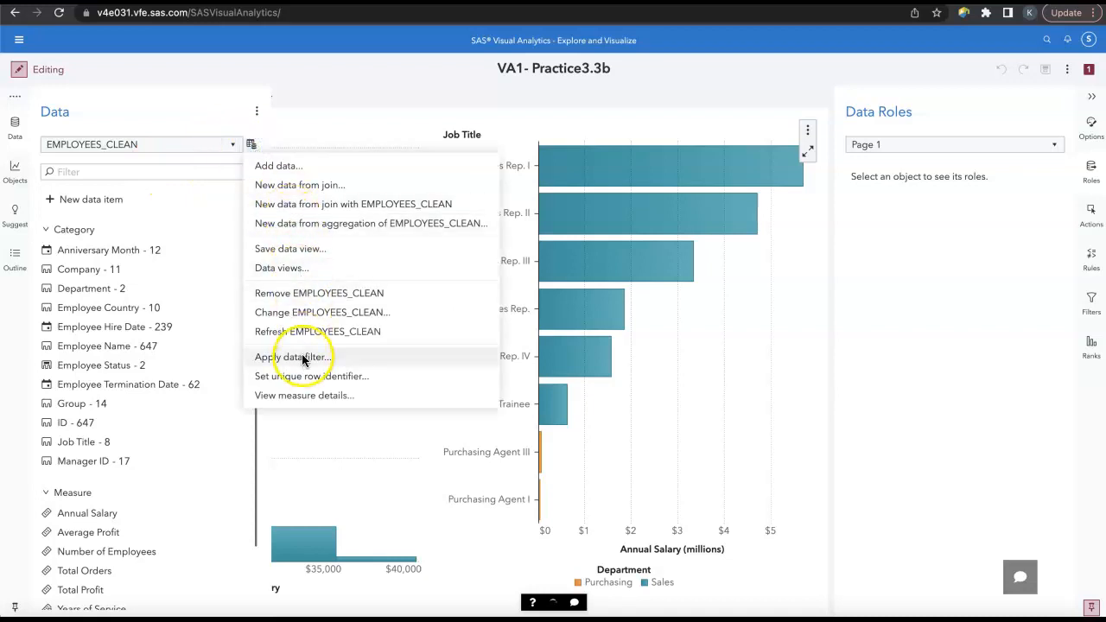
Step: Start a data filter for EMPLOYEES_CLEAN and place a Boolean AND operator in its expression
click(302, 357)
click(173, 151)
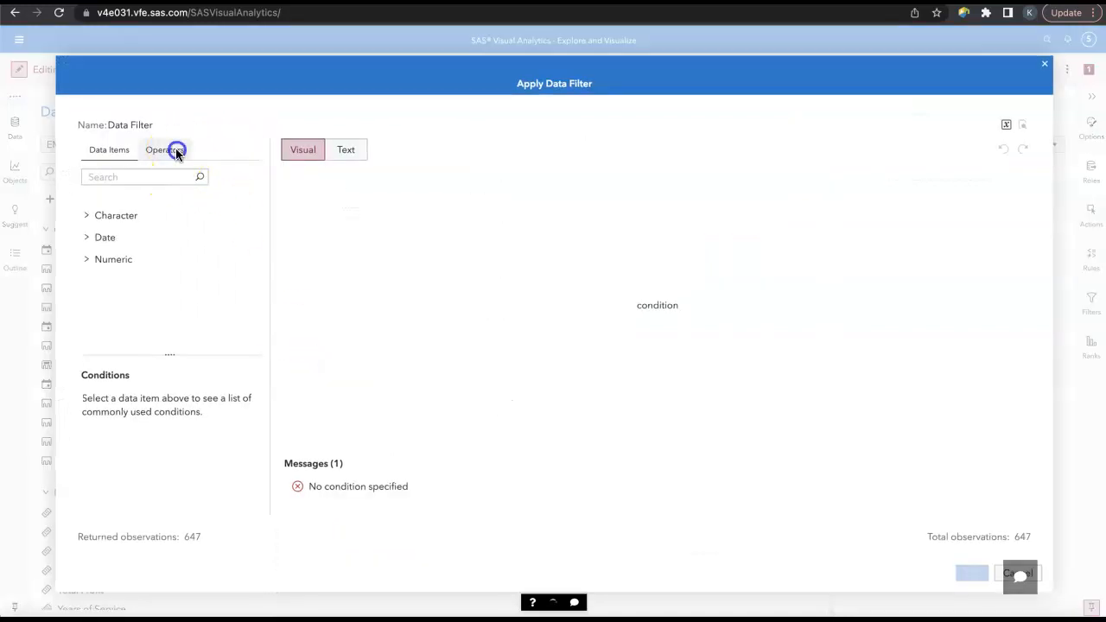
click(121, 245)
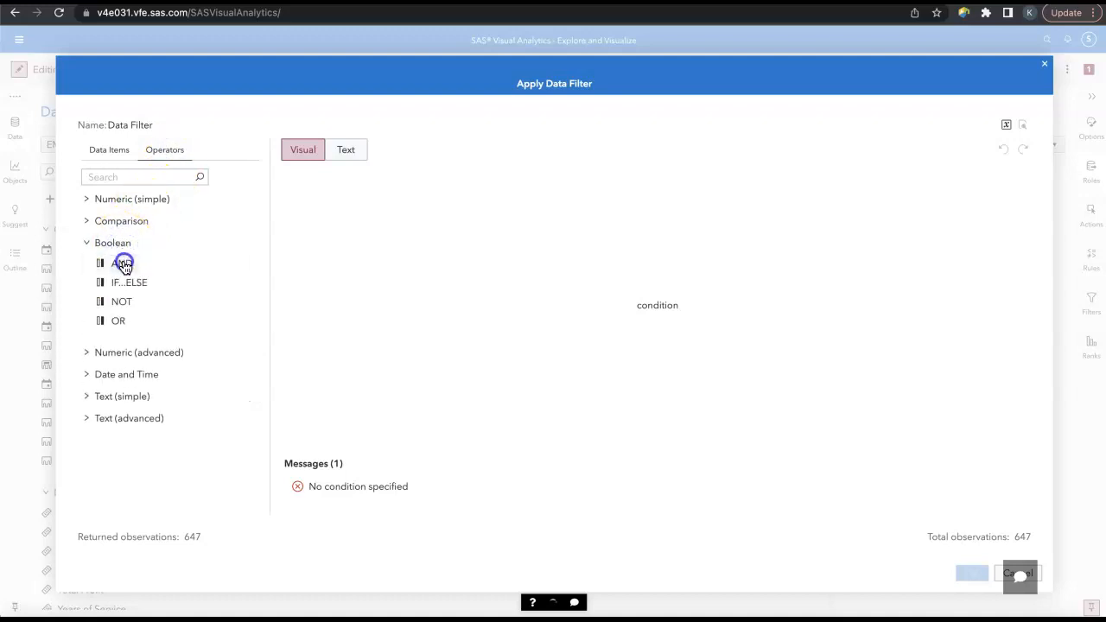
double_click(122, 263)
Step: Fill the first AND condition with Employee Status equal to "Active"
click(114, 154)
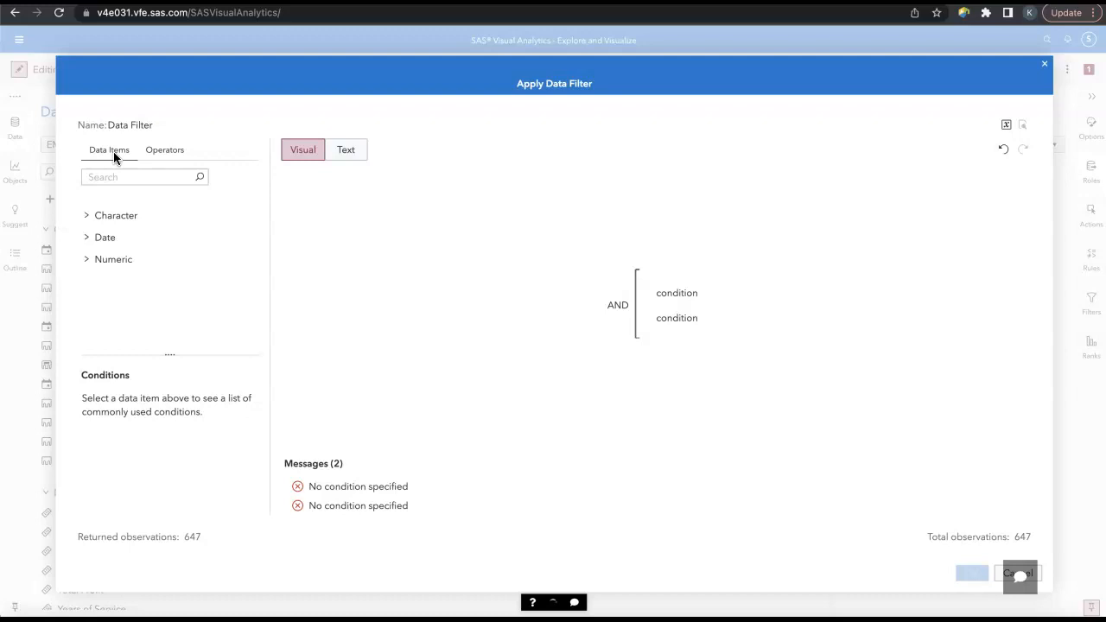
click(116, 216)
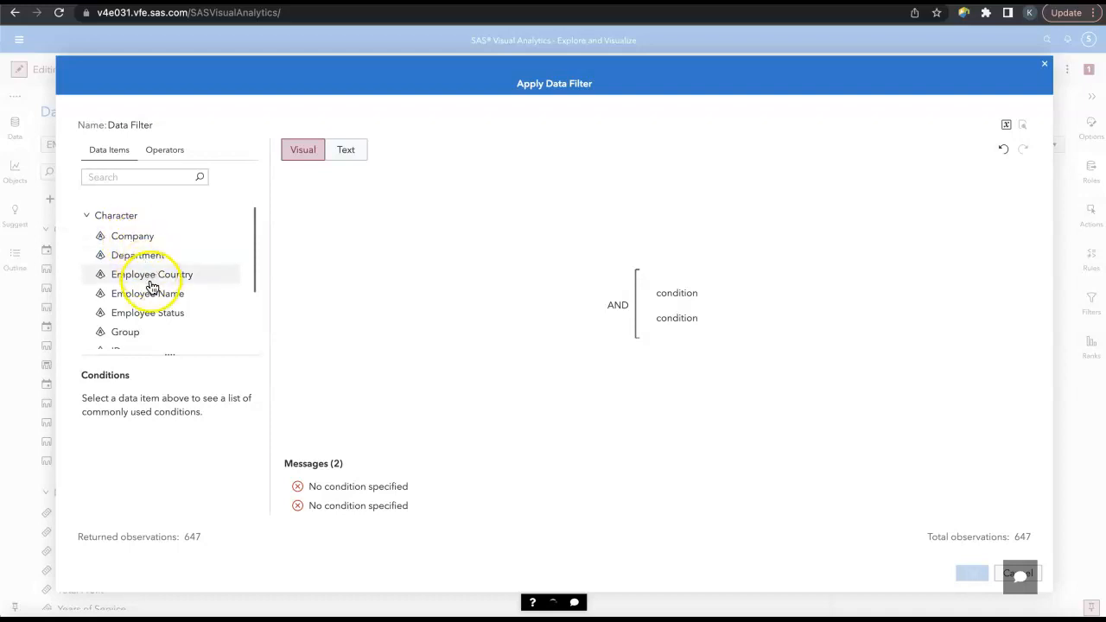
click(163, 320)
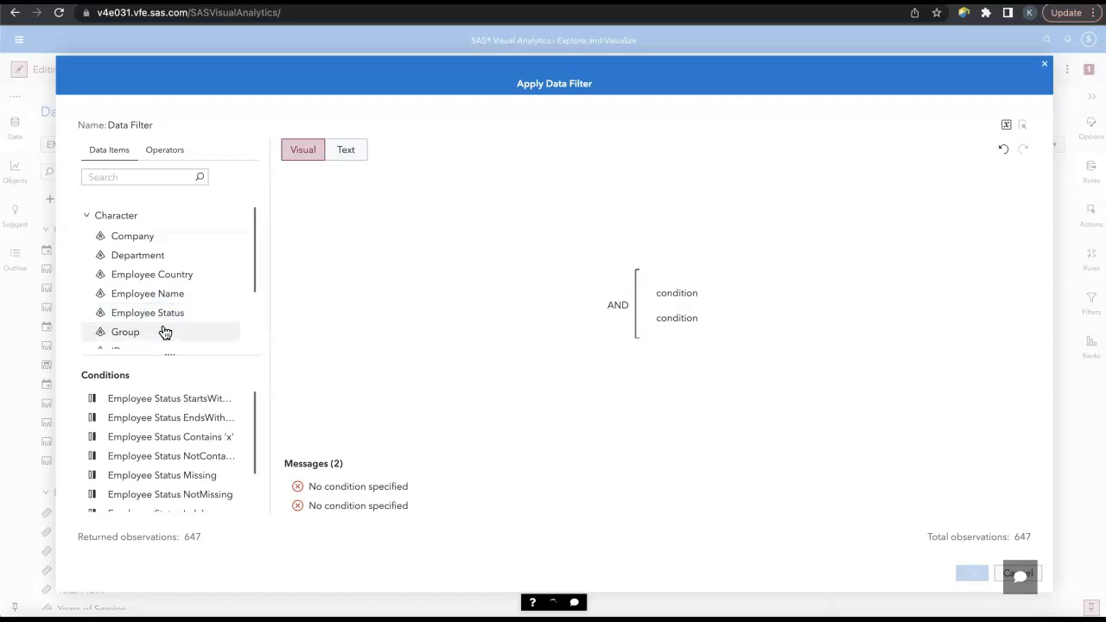
scroll(162, 331, down, 3)
scroll(168, 423, down, 2)
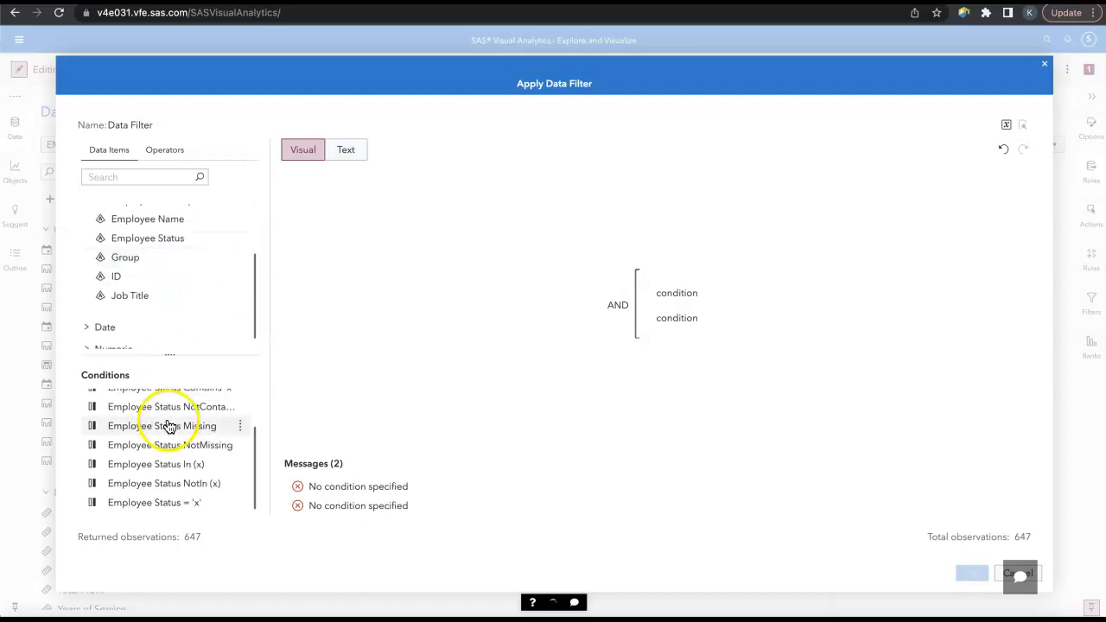
double_click(186, 504)
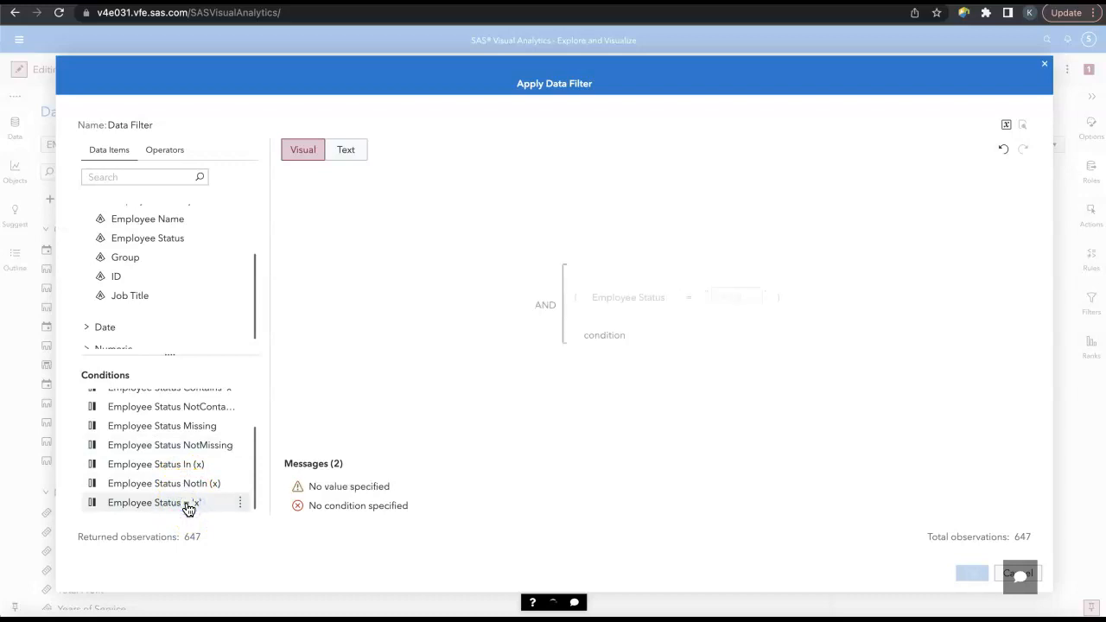
click(738, 286)
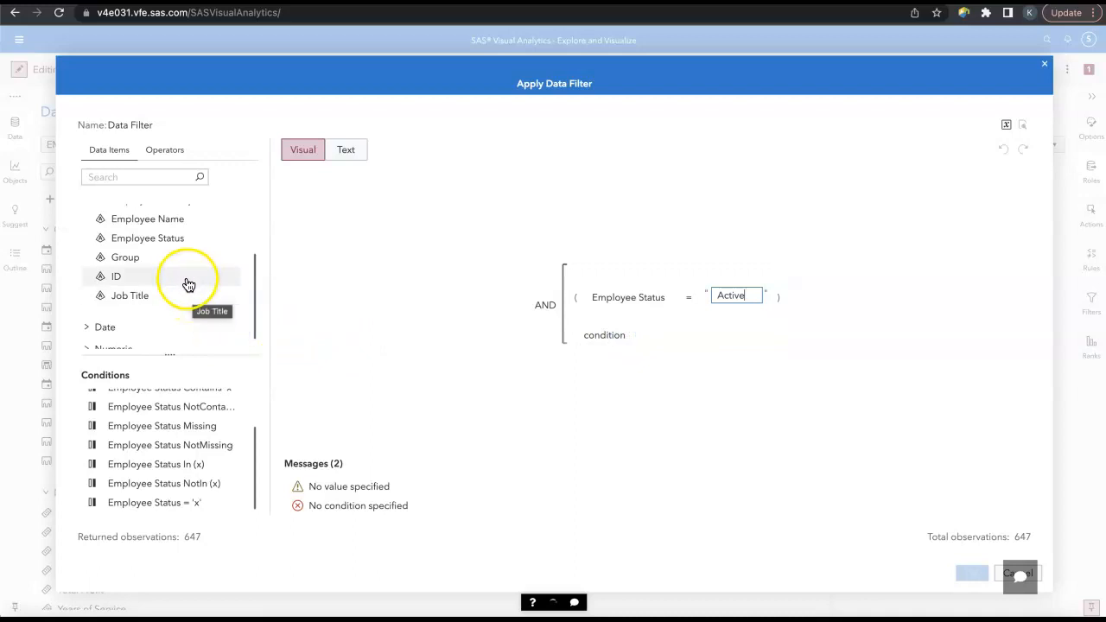
Step: Fill the second AND condition with Department equal to "Sales" and apply the data filter
scroll(177, 248, up, 1)
scroll(178, 248, up, 1)
click(172, 235)
click(180, 506)
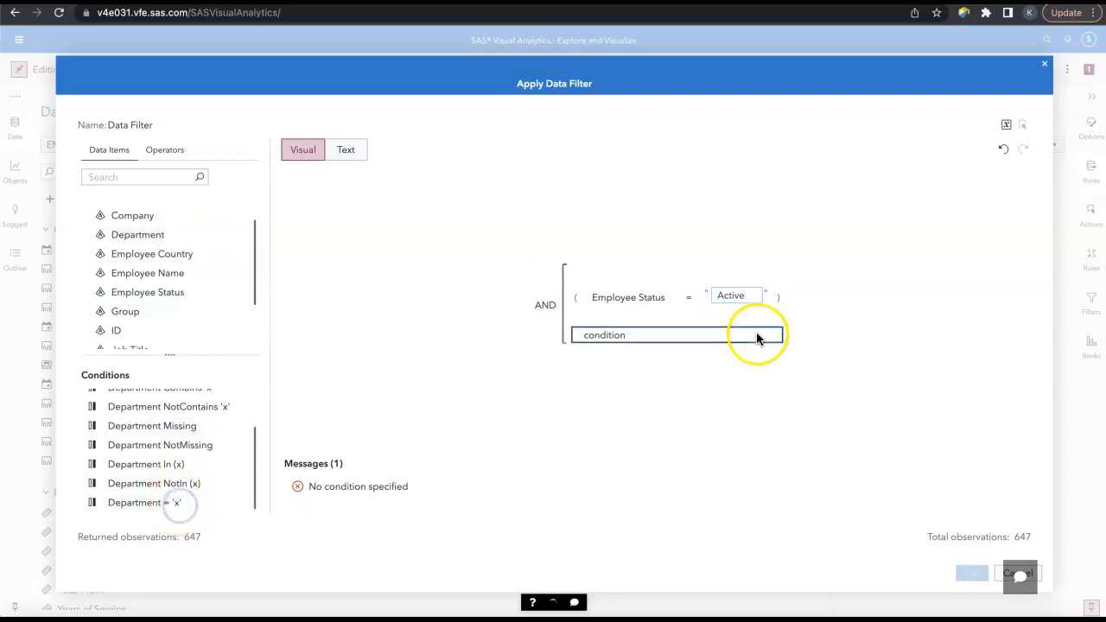
drag(177, 503, 729, 343)
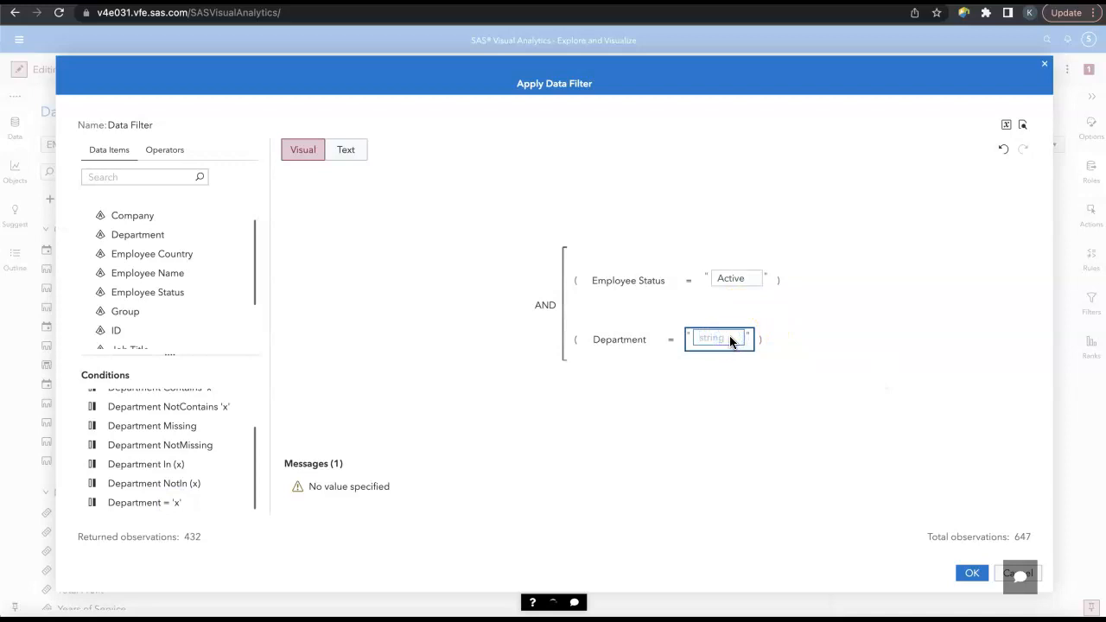
text(Sales)
click(965, 458)
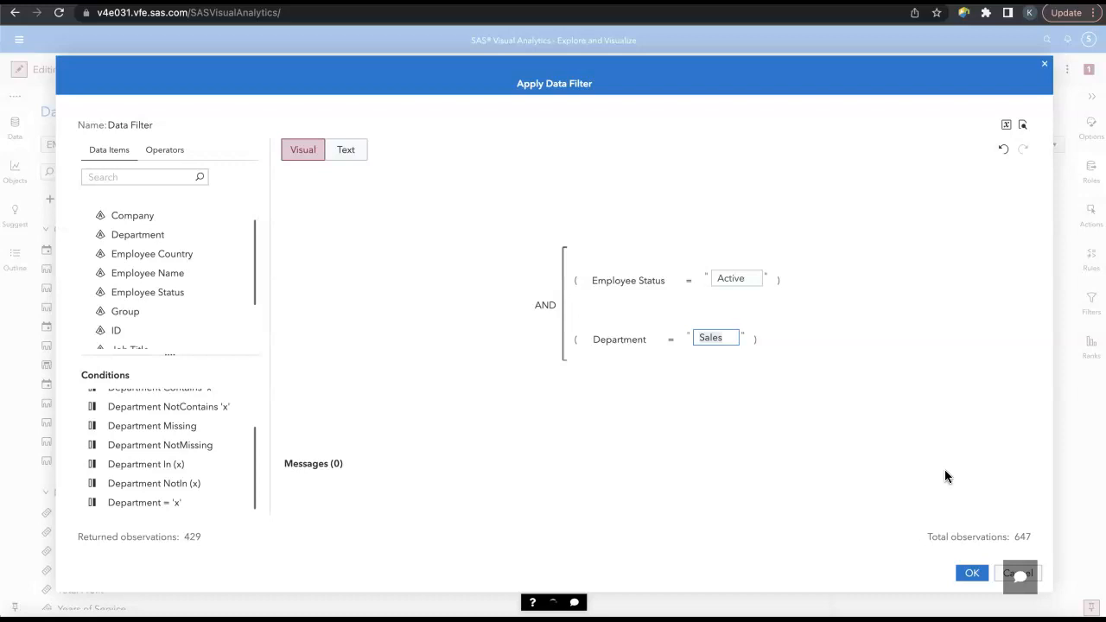
click(836, 372)
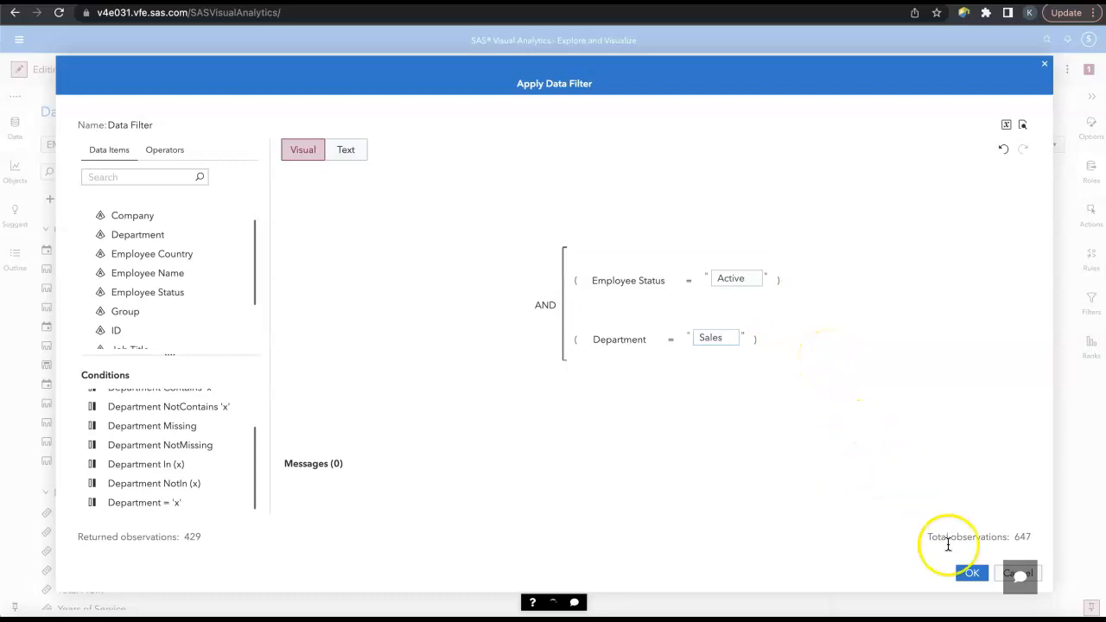
click(968, 574)
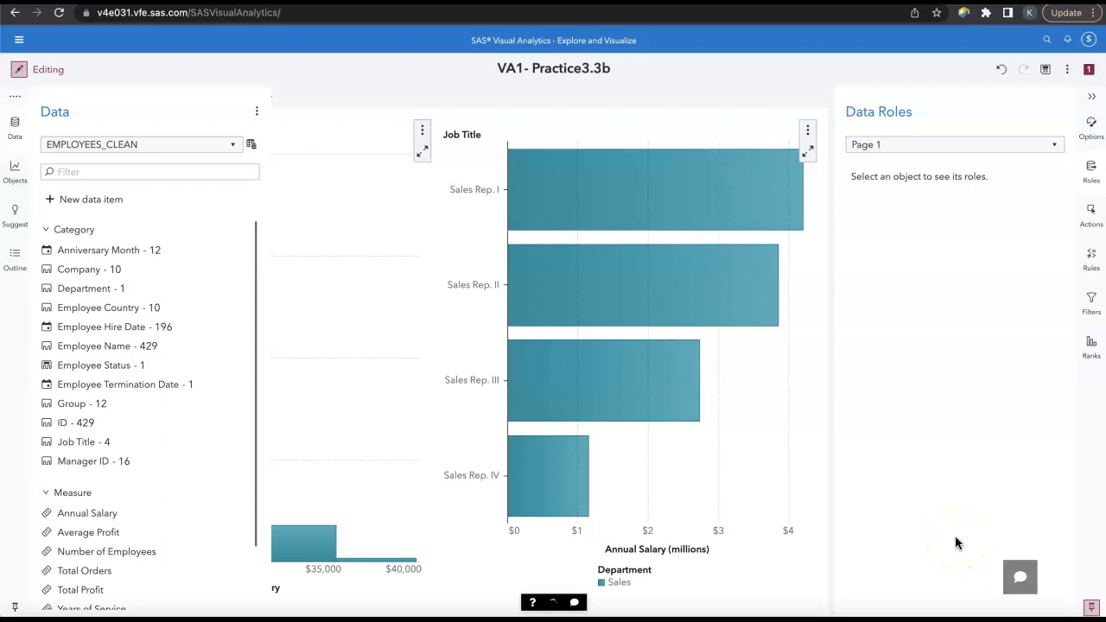
Step: Reclassify Employee Country as a Geography item using Country or Region ISO 2-Letter Codes as its name or code context
scroll(102, 514, down, 2)
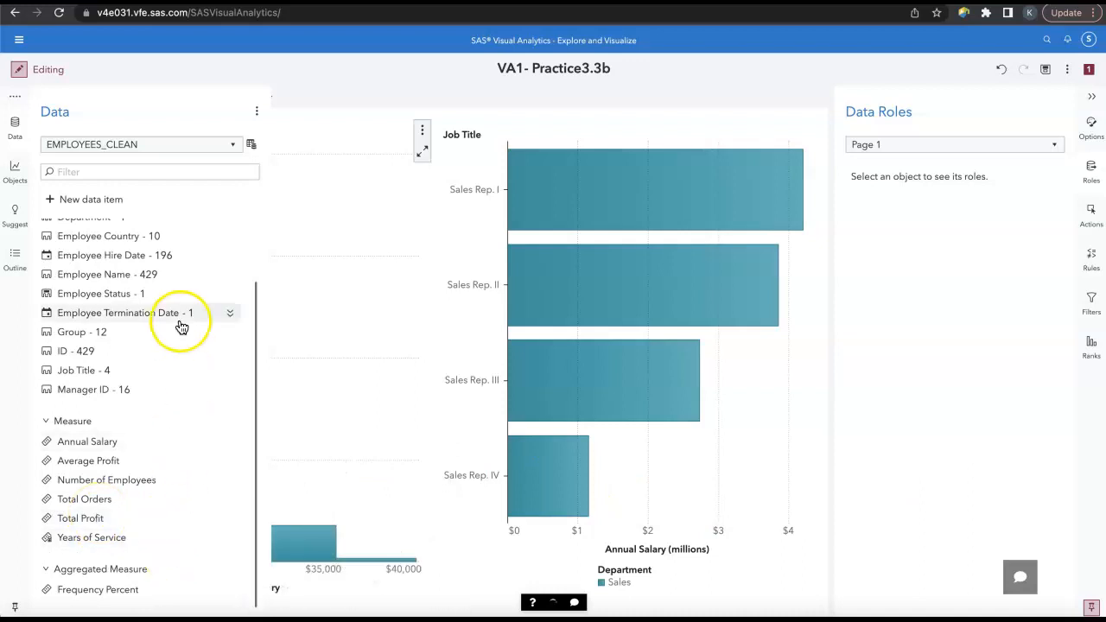
scroll(180, 322, up, 1)
click(228, 287)
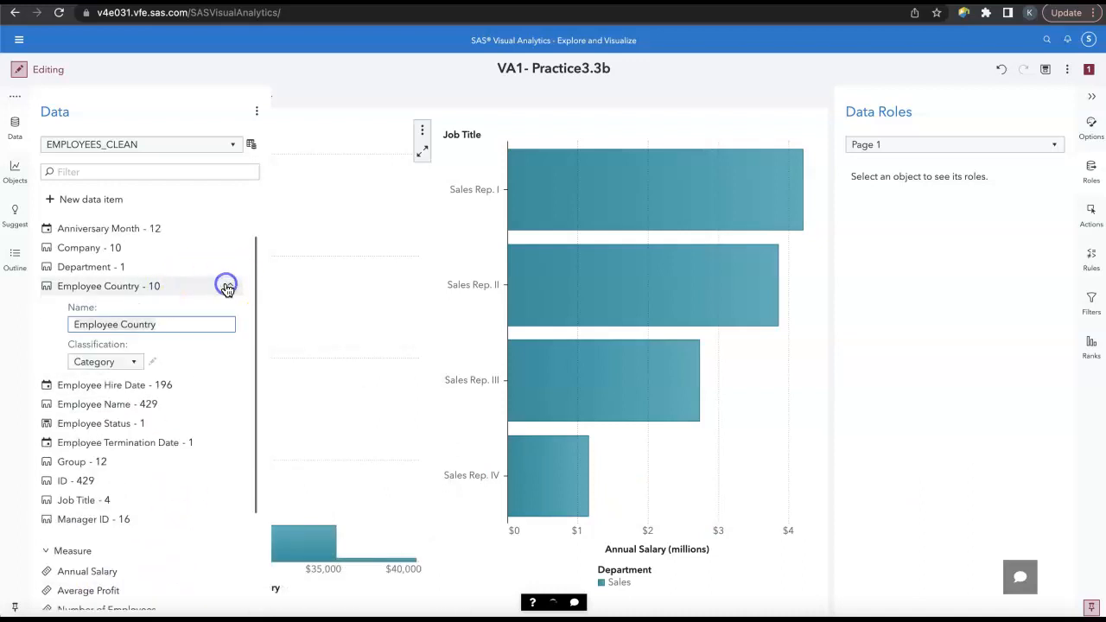
click(129, 371)
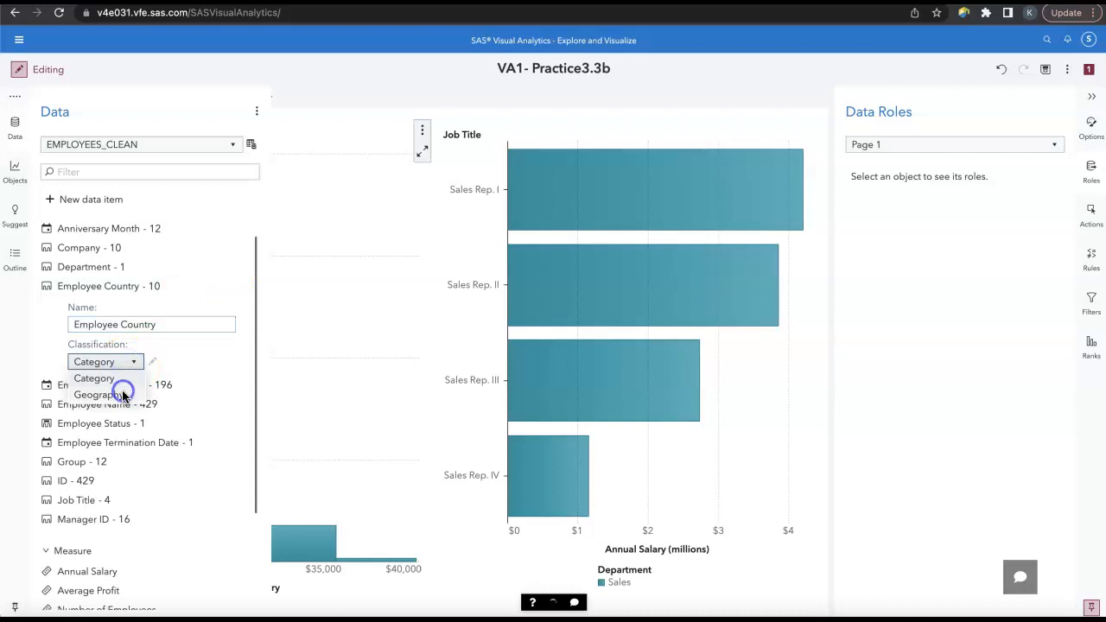
click(123, 395)
click(524, 405)
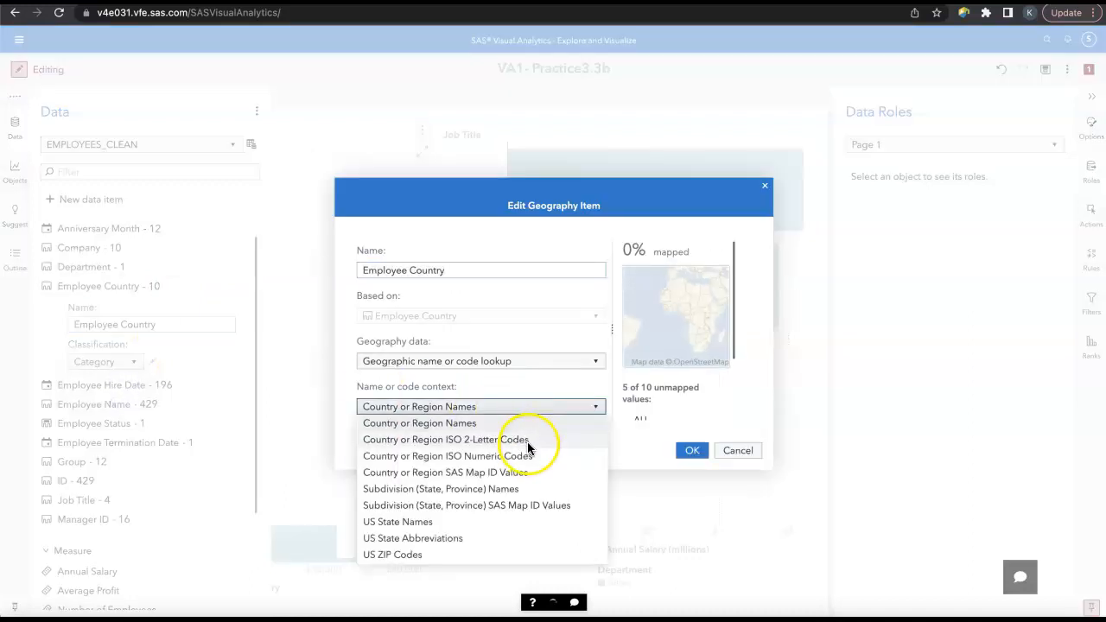
click(527, 442)
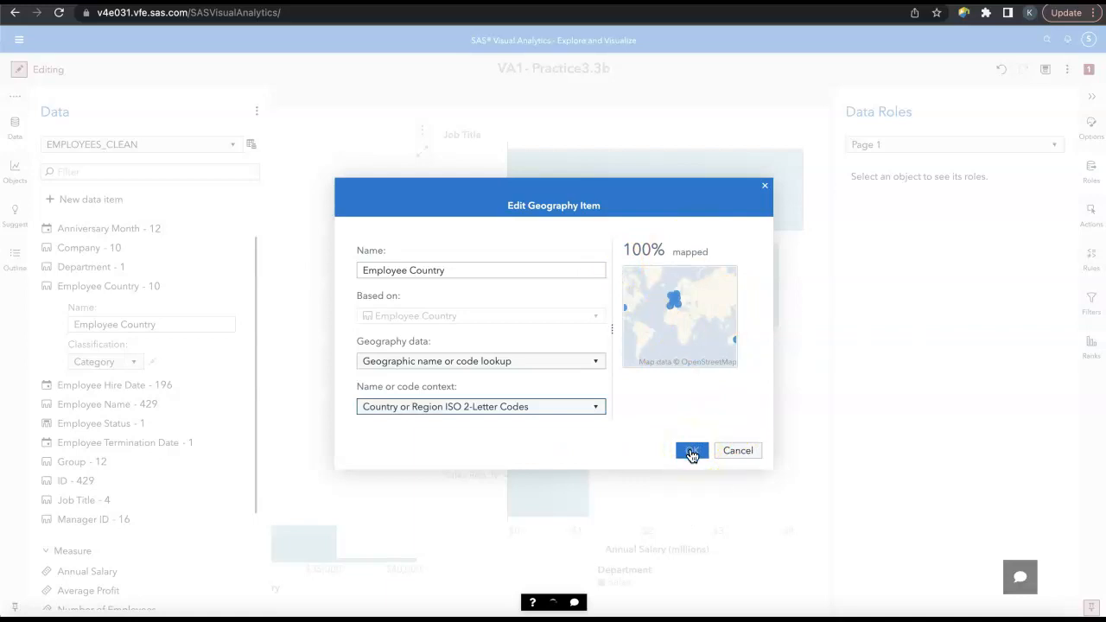
click(691, 453)
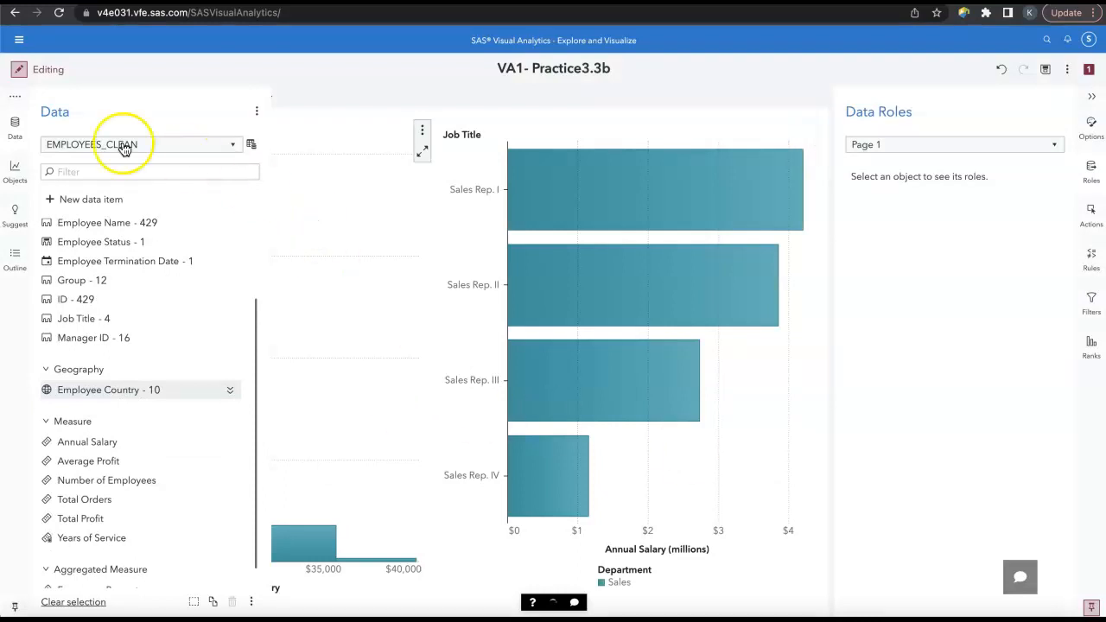
Step: Add a Geo coordinate map to the empty Page 4
click(14, 127)
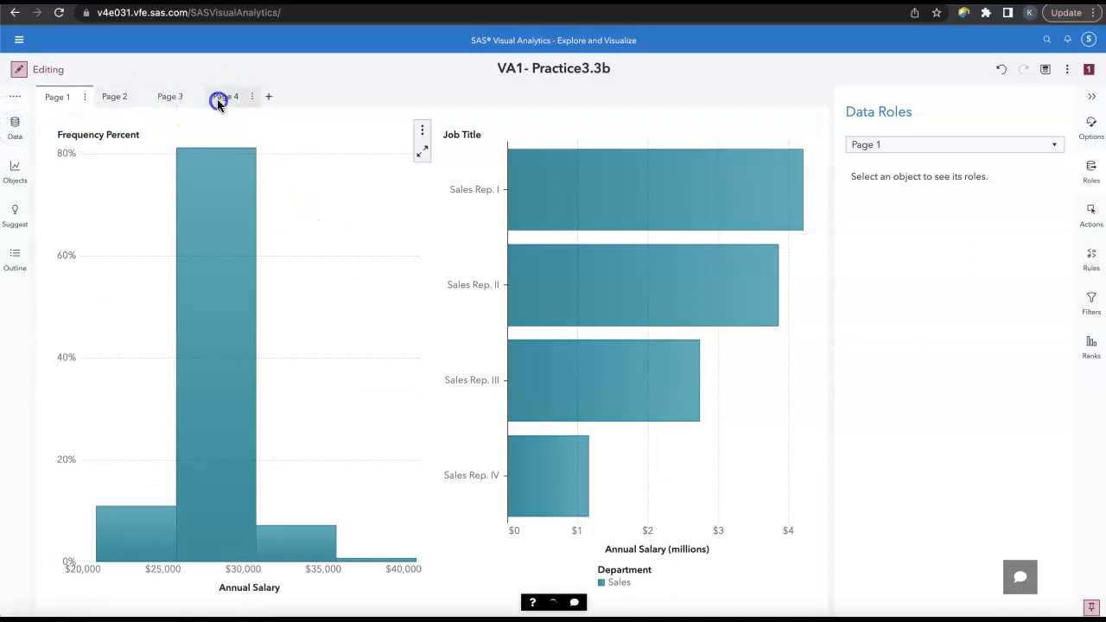
click(218, 100)
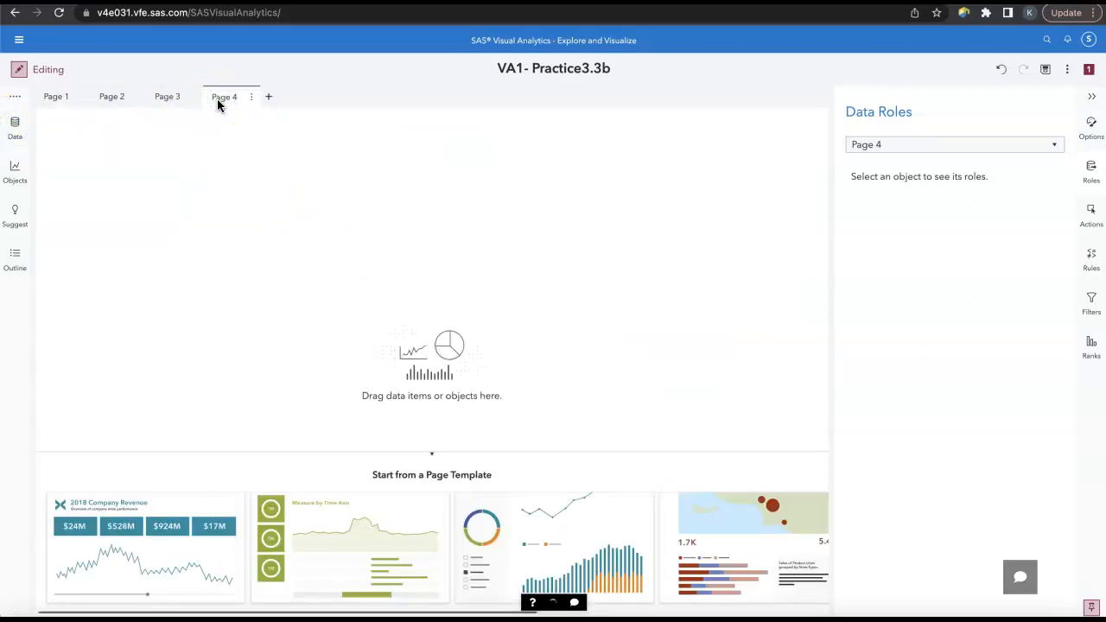
click(15, 172)
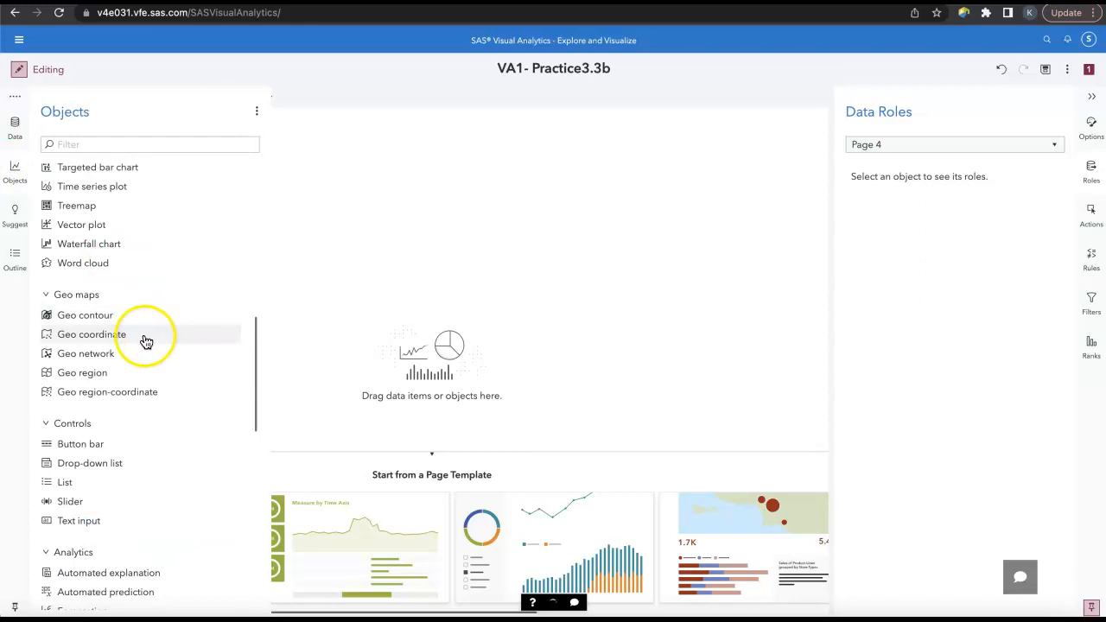
drag(141, 337, 376, 275)
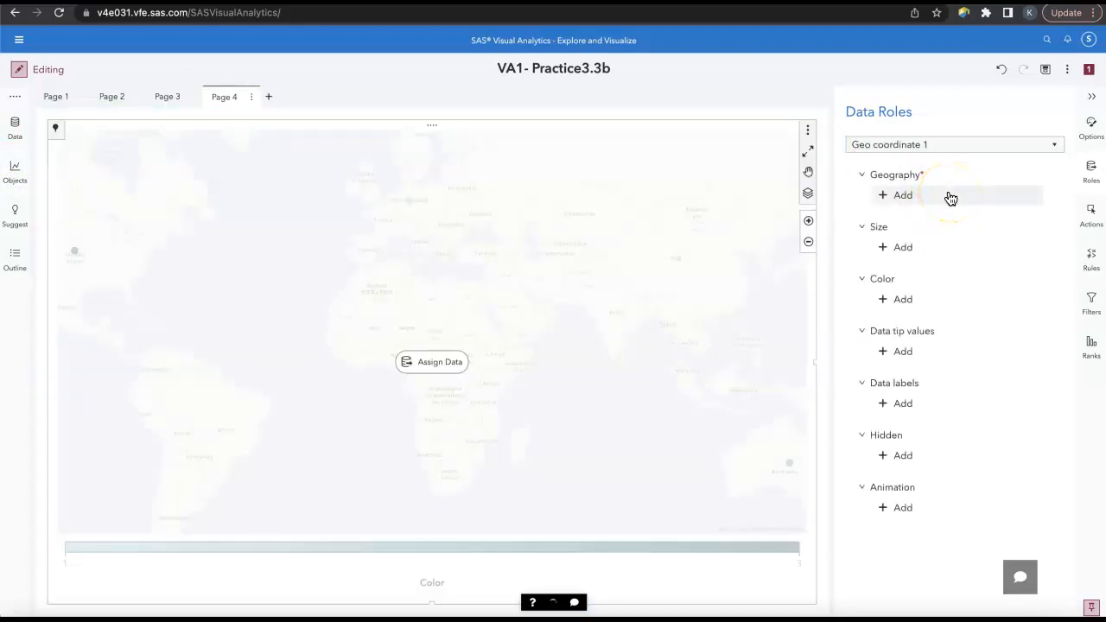
Step: Assign the map's data roles: Employee Country as Geography, Total Profit as Size and Number of Employees as Color
click(950, 197)
click(834, 211)
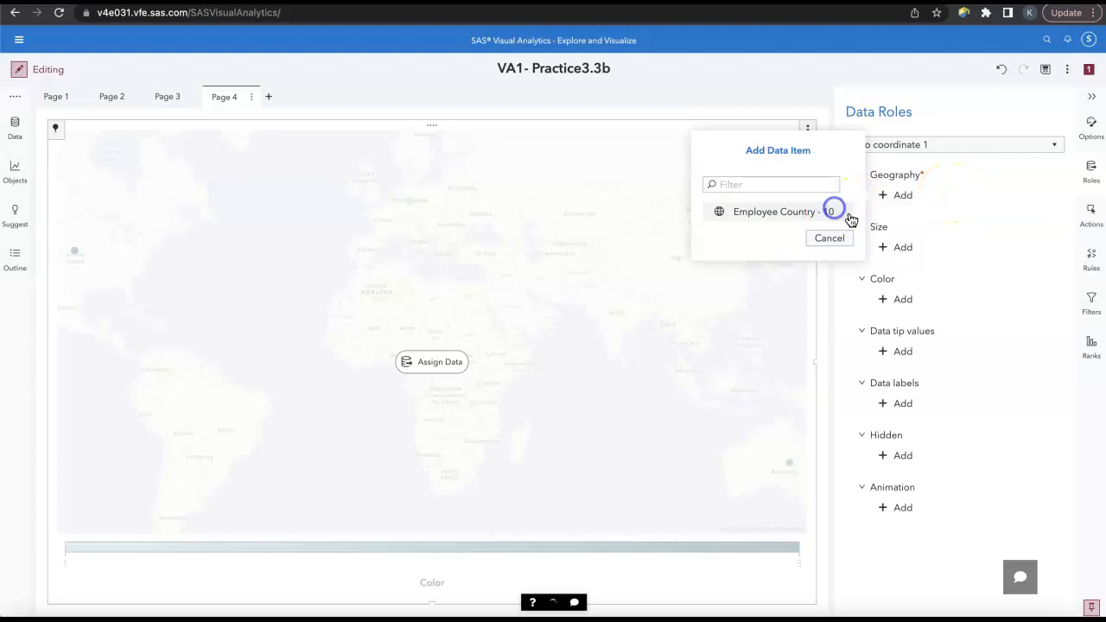
click(902, 248)
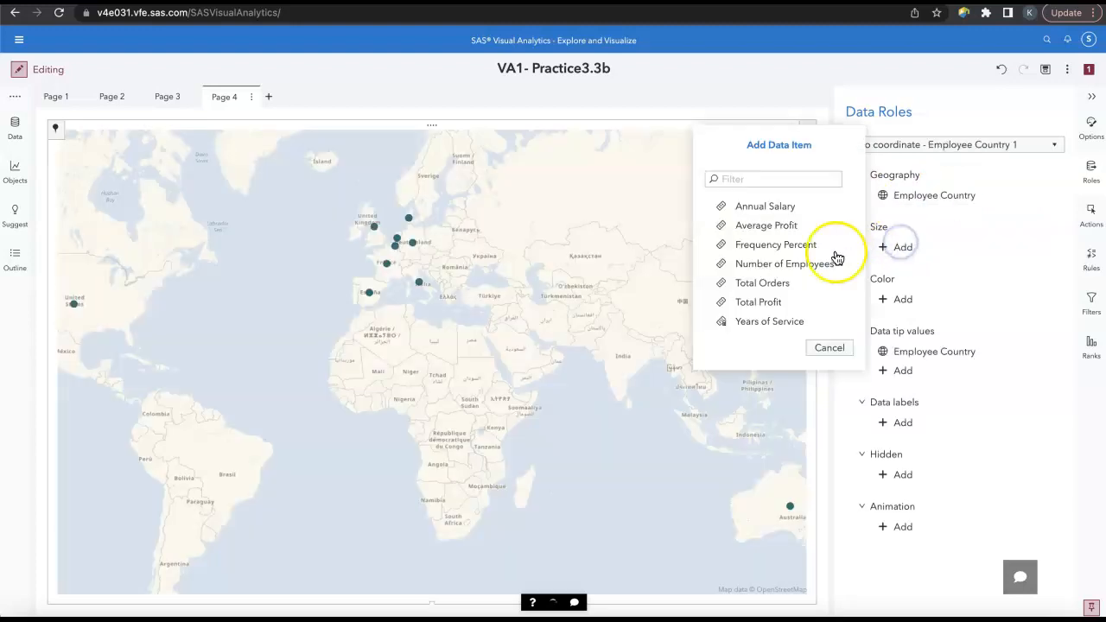
click(789, 301)
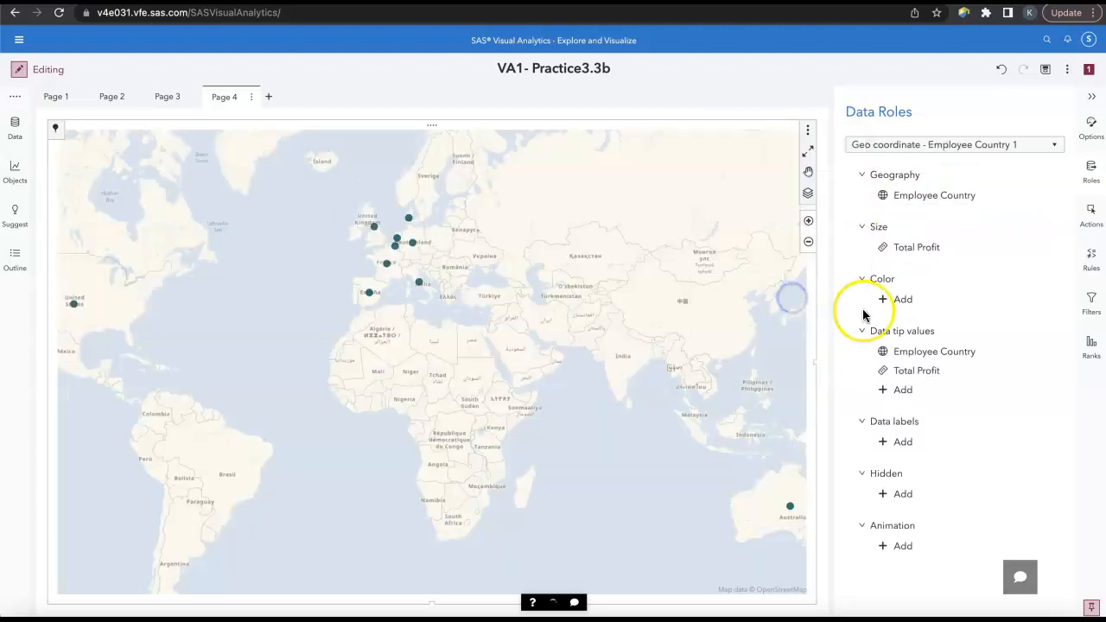
click(903, 301)
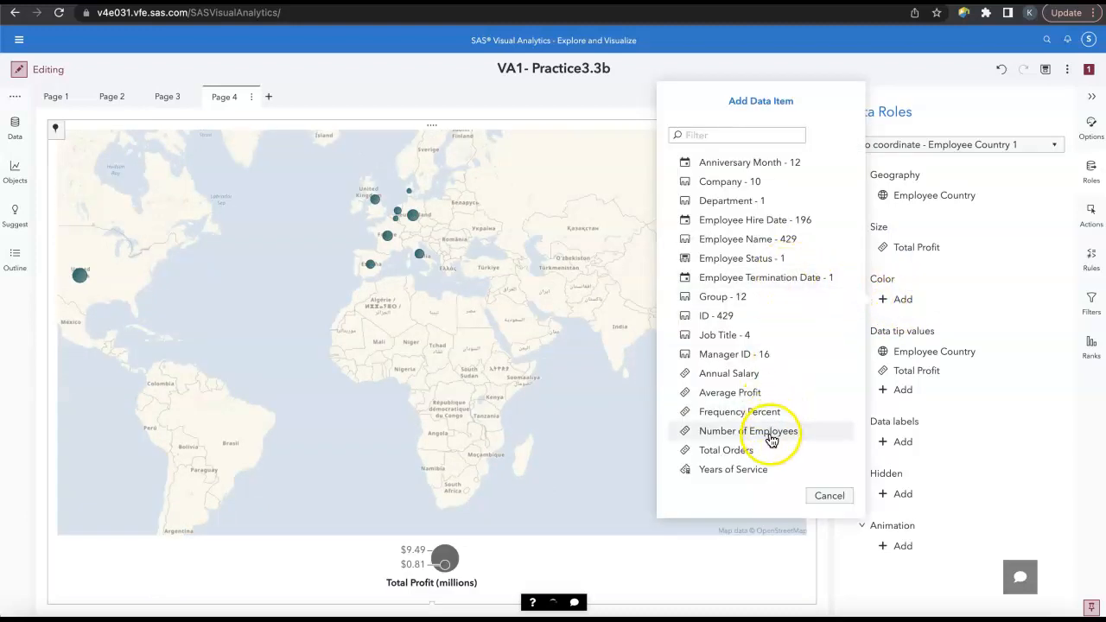
click(771, 432)
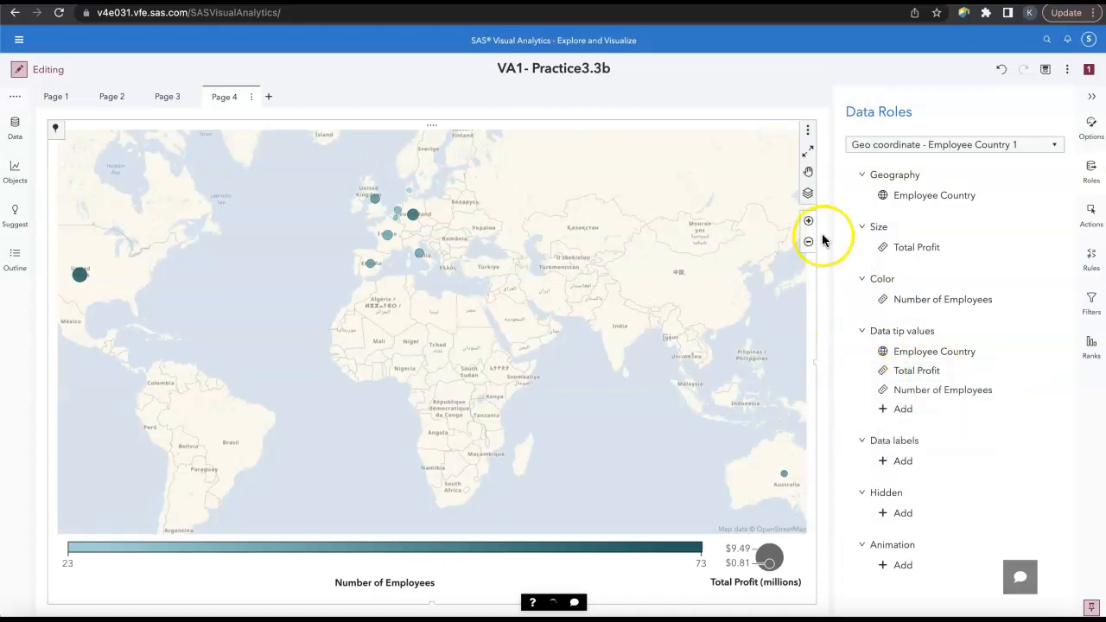
Step: Maximize the map to examine its details table sorted by Total Profit in descending order, and restore the page view
click(807, 156)
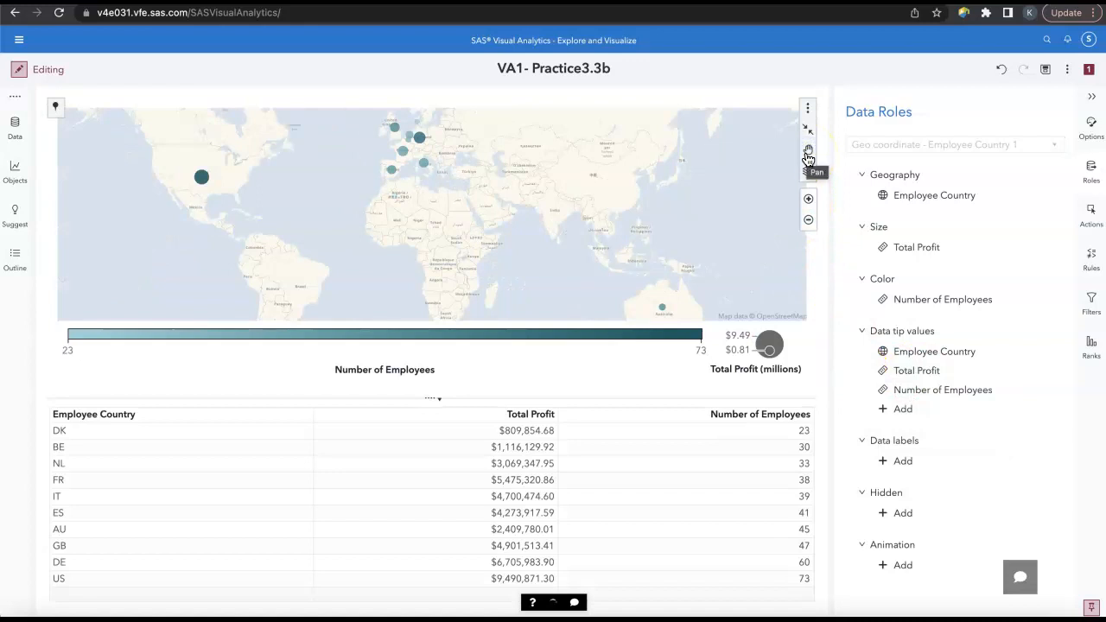
click(534, 417)
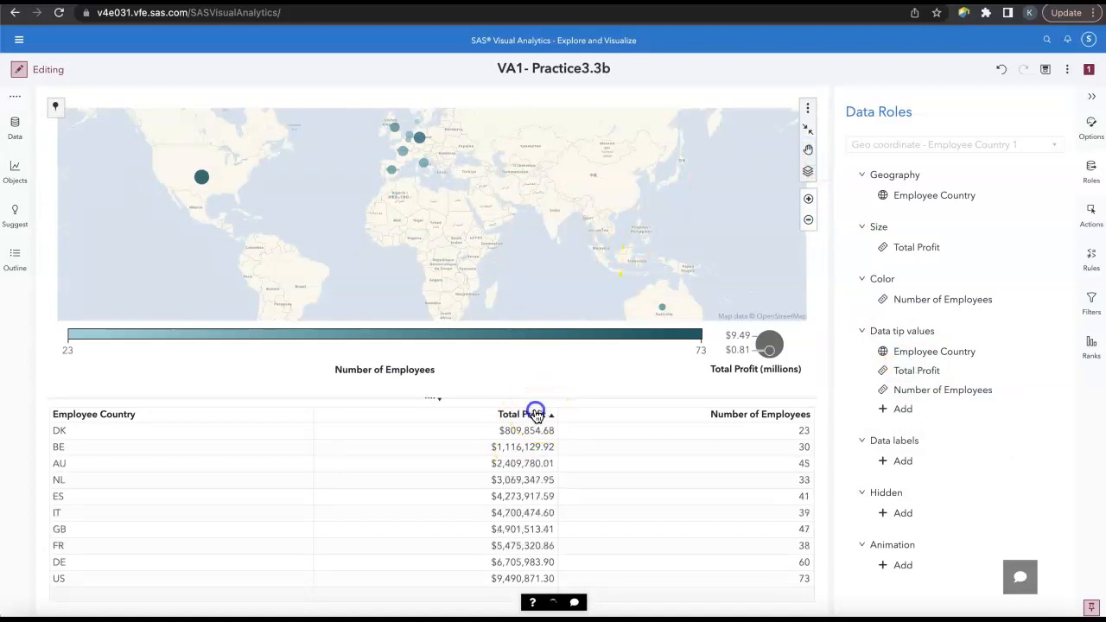
click(534, 417)
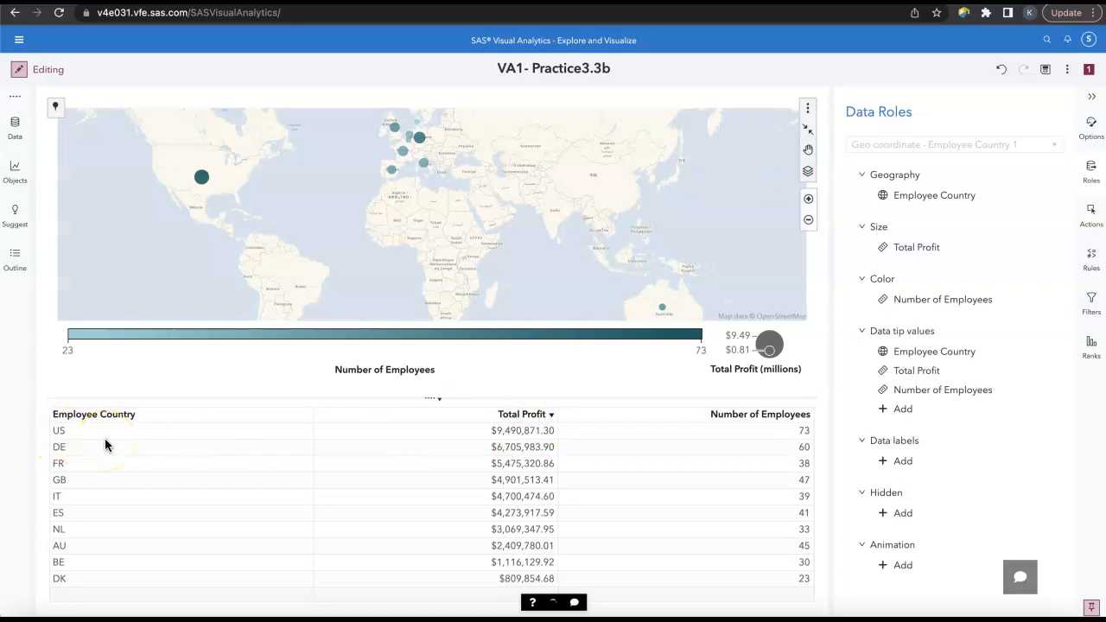
click(809, 129)
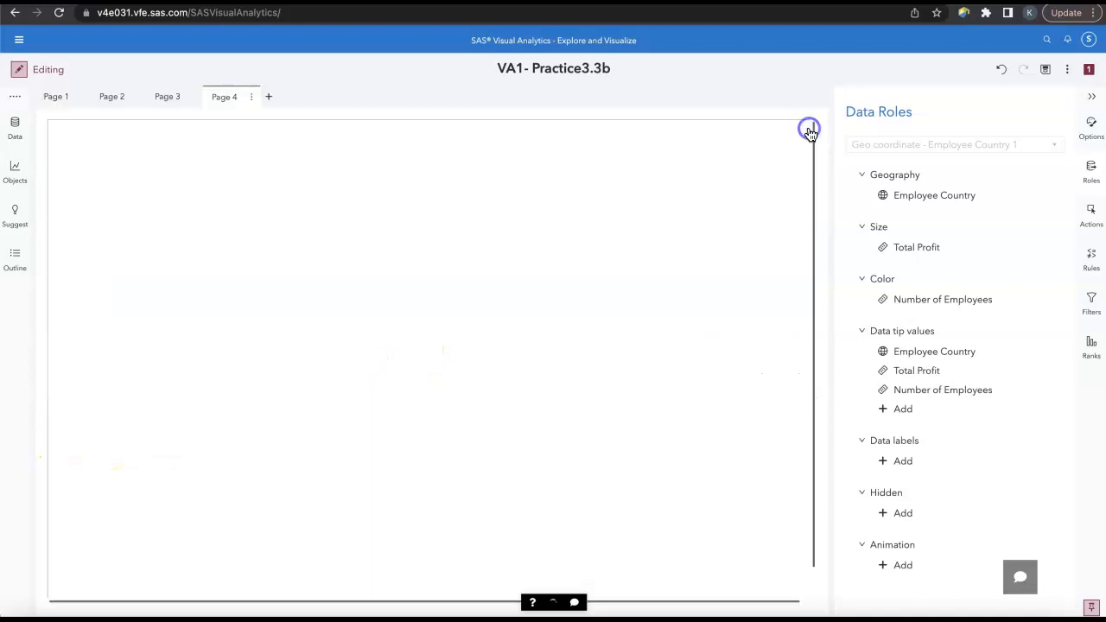
Step: Replace the map's Size role with Average Profit and sort the maximized map's details table by Average Profit in descending order
click(921, 249)
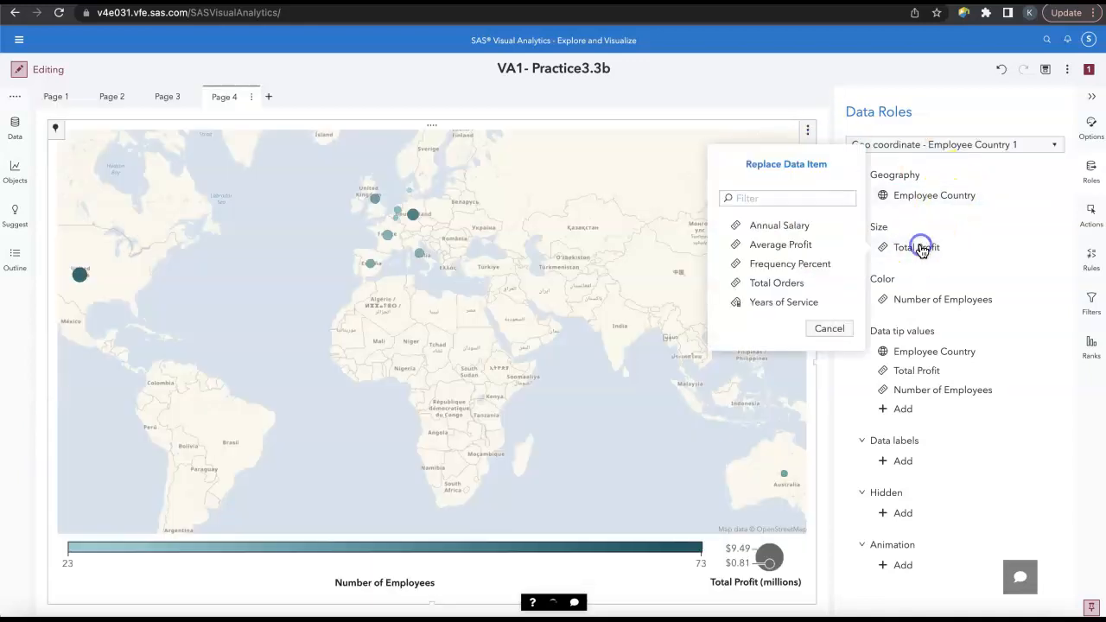
click(818, 247)
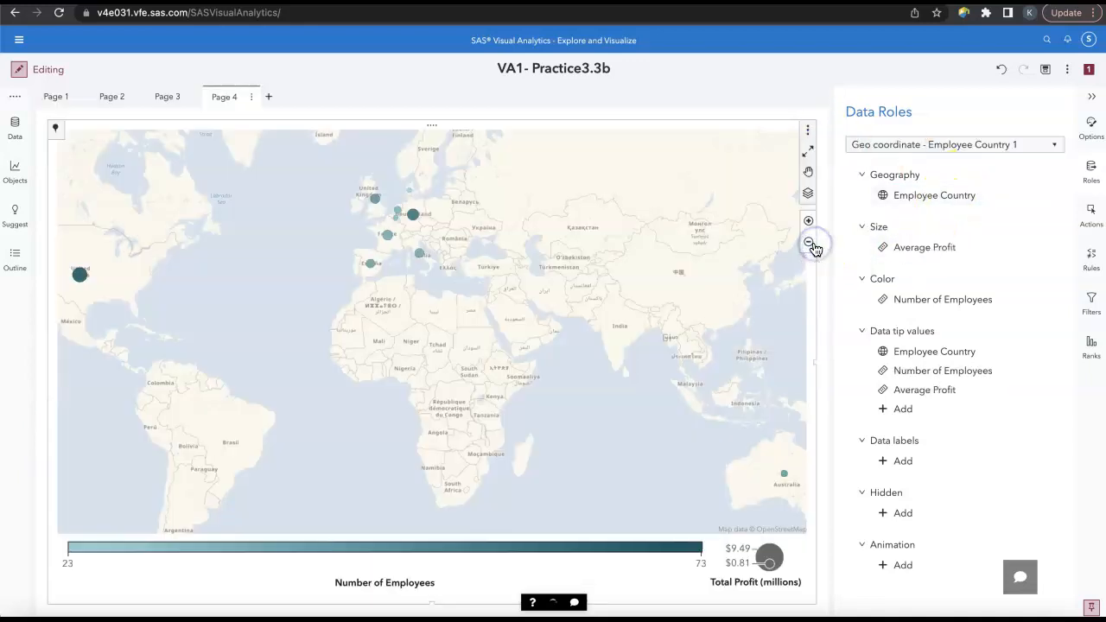
click(808, 151)
click(522, 416)
click(522, 417)
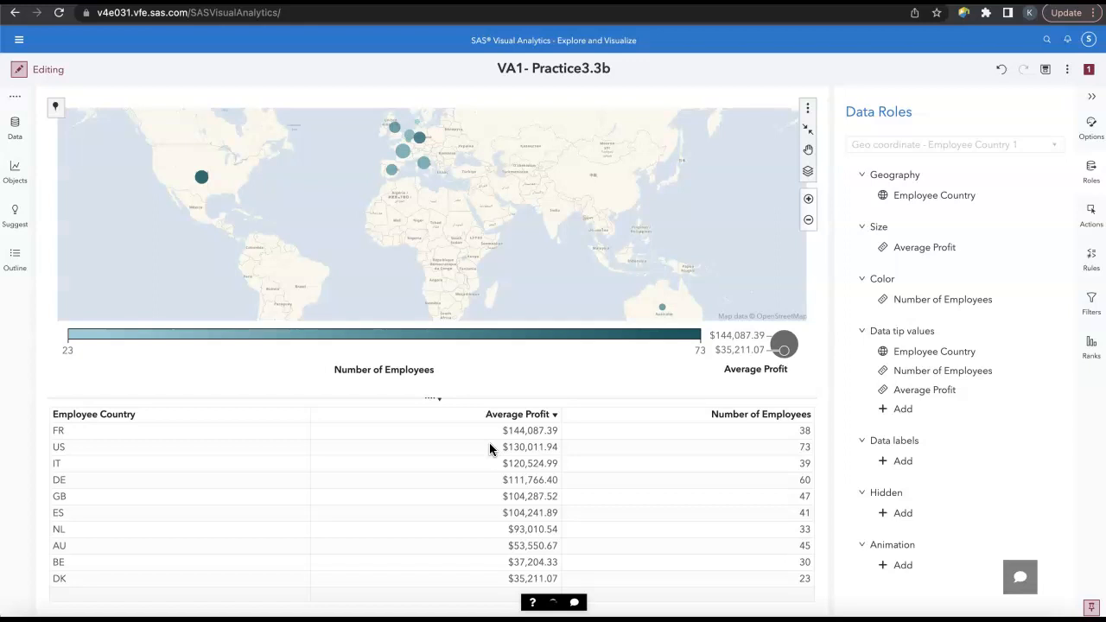
Step: Close the current report without saving and open the VA1- Practice3.4a report from the Practices (HR) folder
click(1068, 71)
click(922, 183)
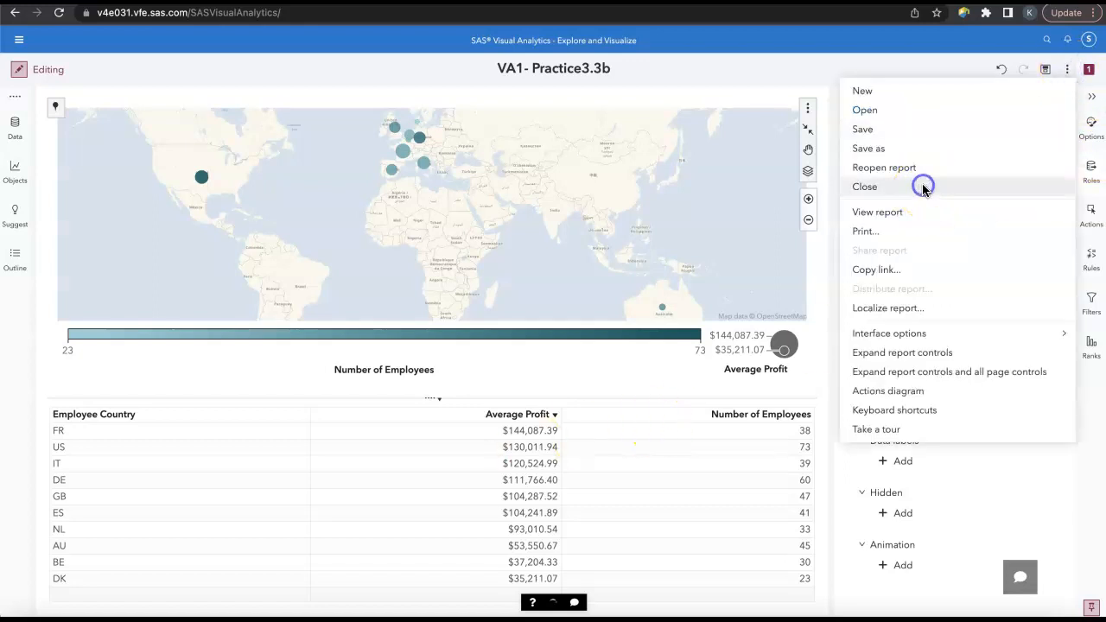
click(603, 376)
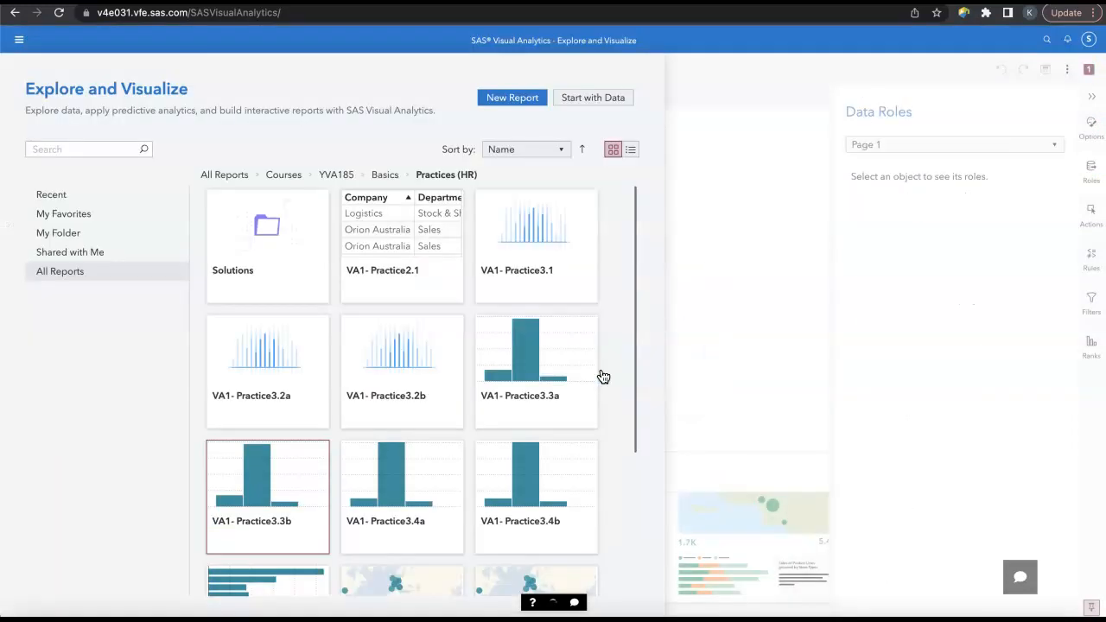
click(586, 375)
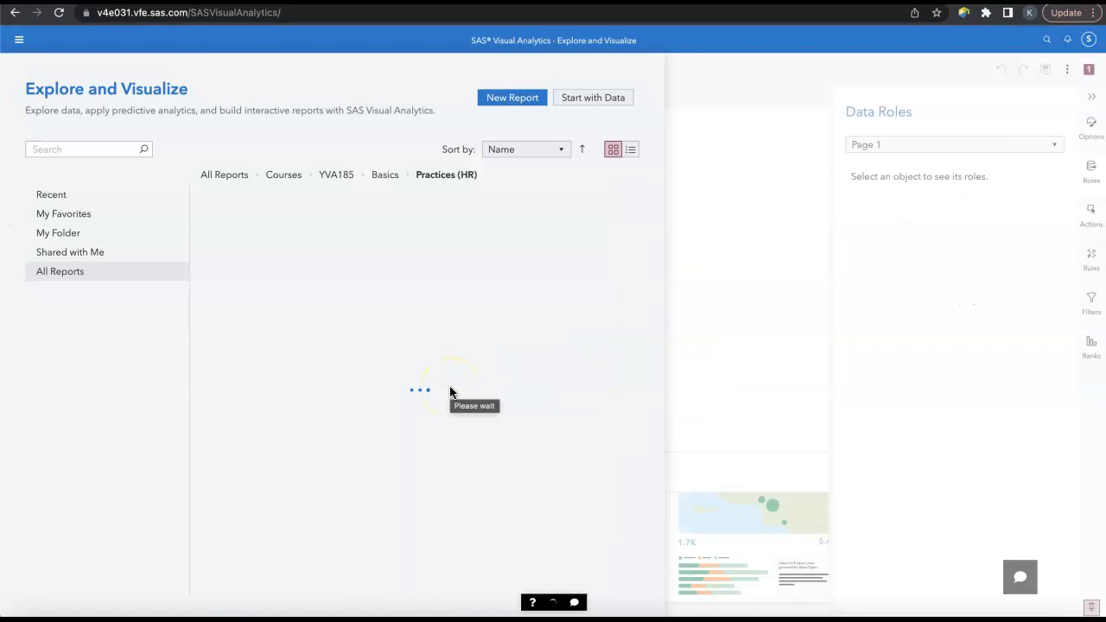
click(411, 507)
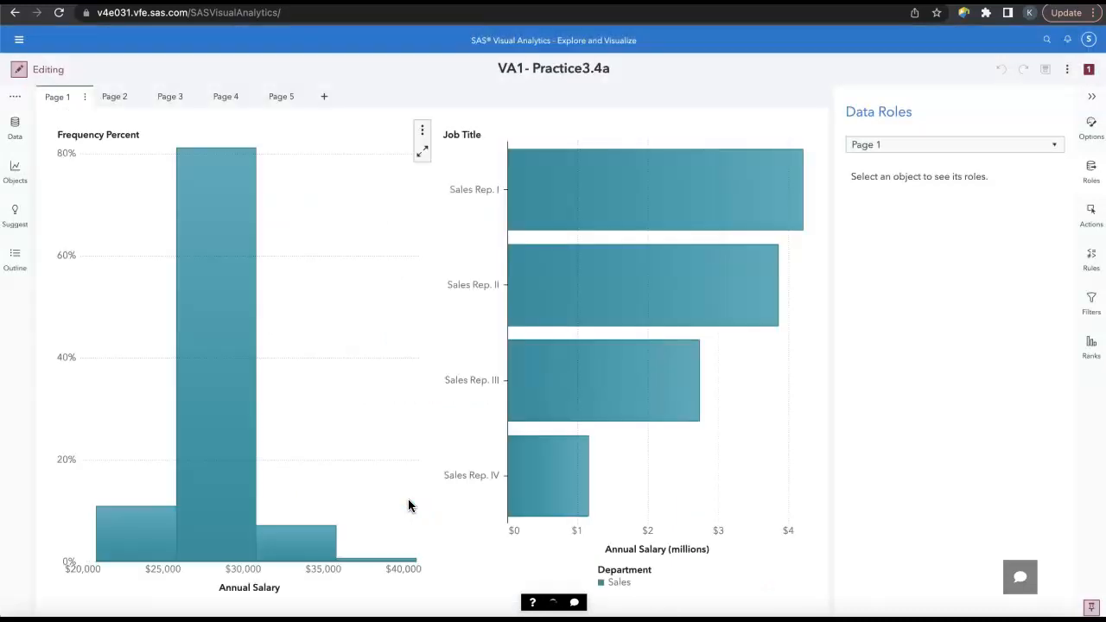
Step: Add a Treemap object to the empty Page 5
click(288, 97)
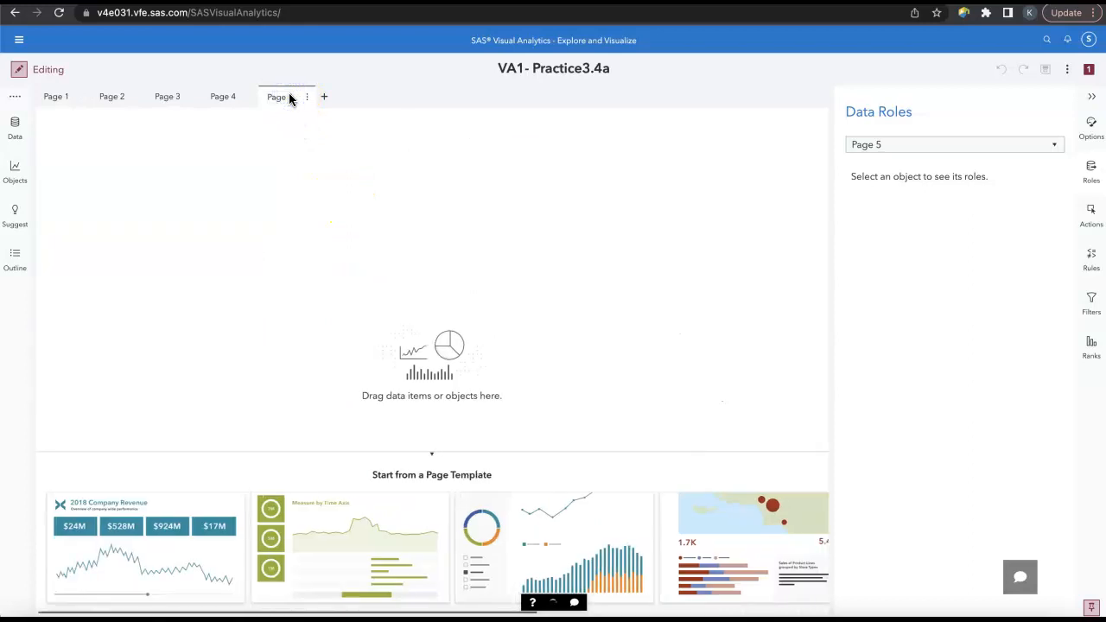
click(14, 173)
scroll(146, 395, down, 5)
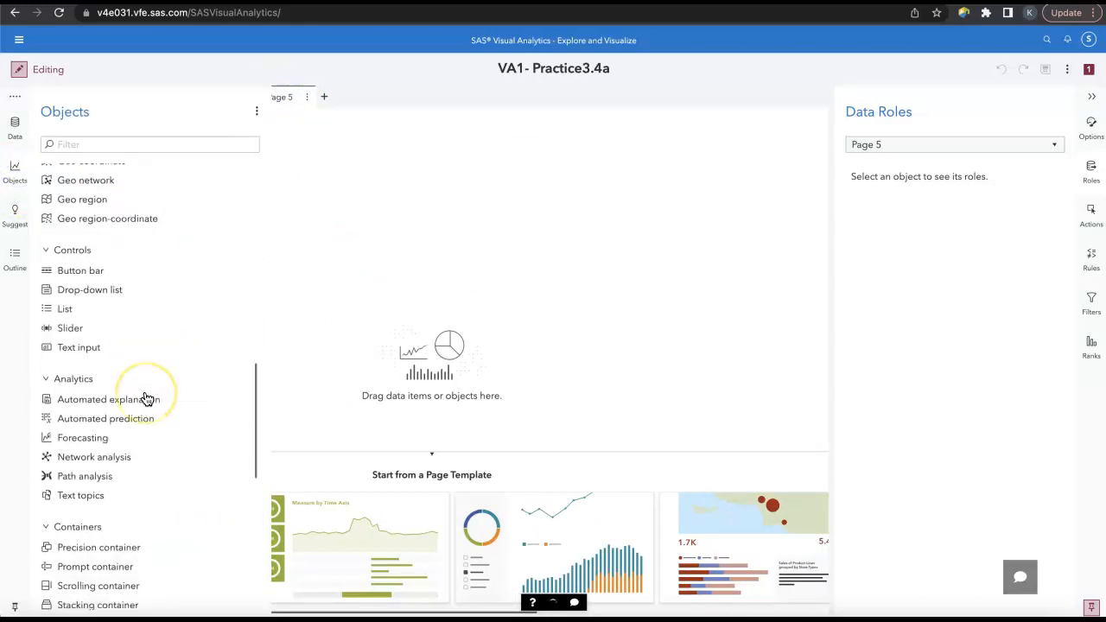
scroll(146, 398, down, 4)
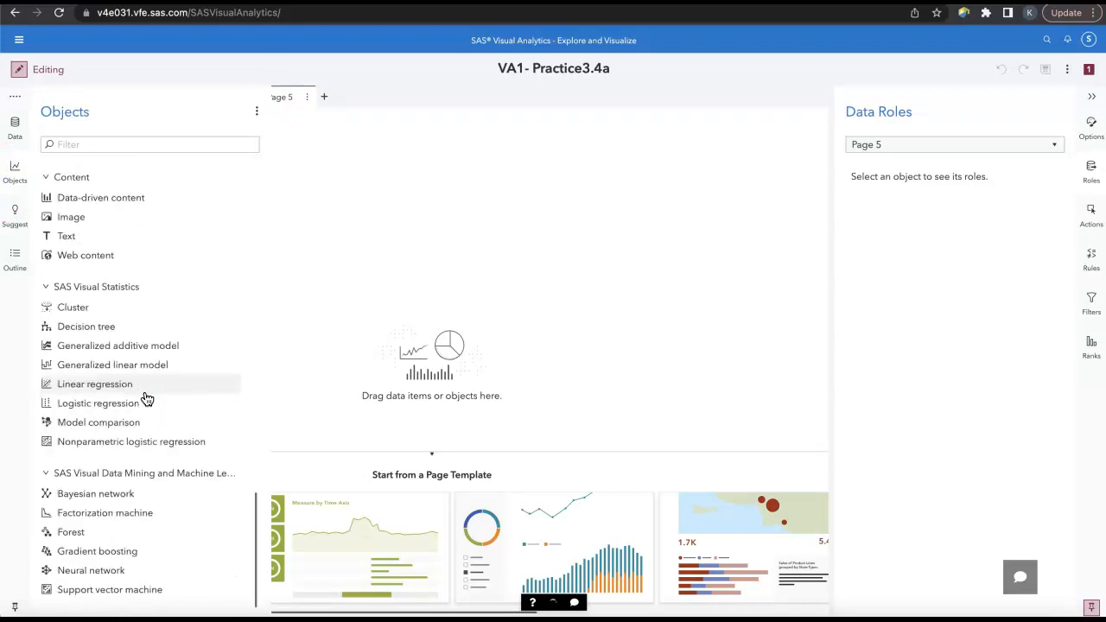
scroll(147, 398, up, 8)
scroll(147, 399, down, 2)
scroll(147, 398, down, 2)
scroll(146, 397, down, 3)
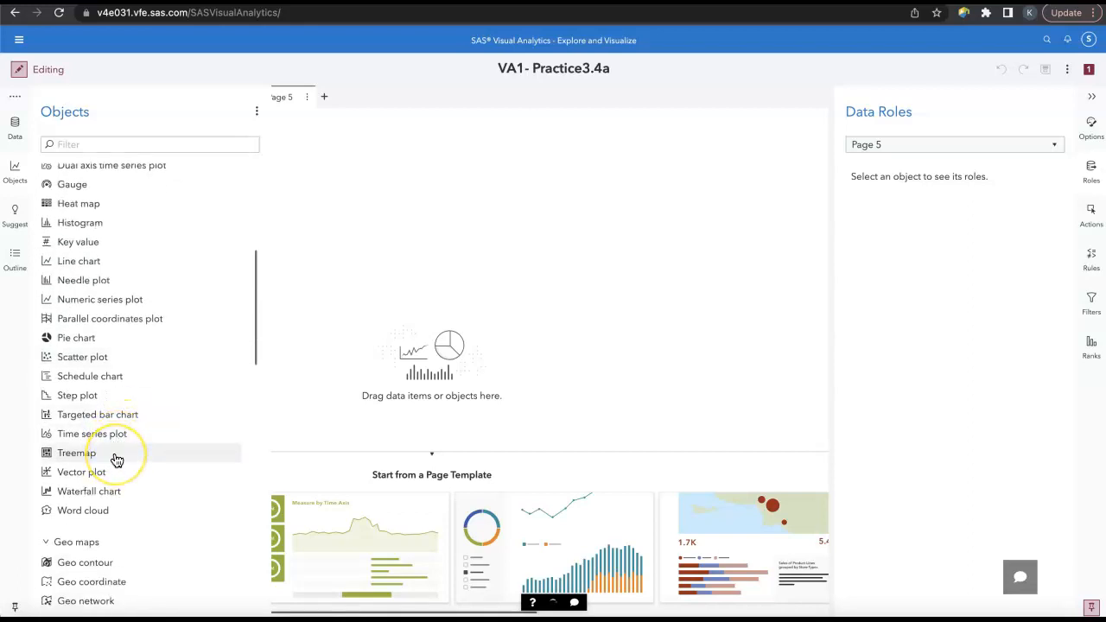
drag(117, 459, 370, 363)
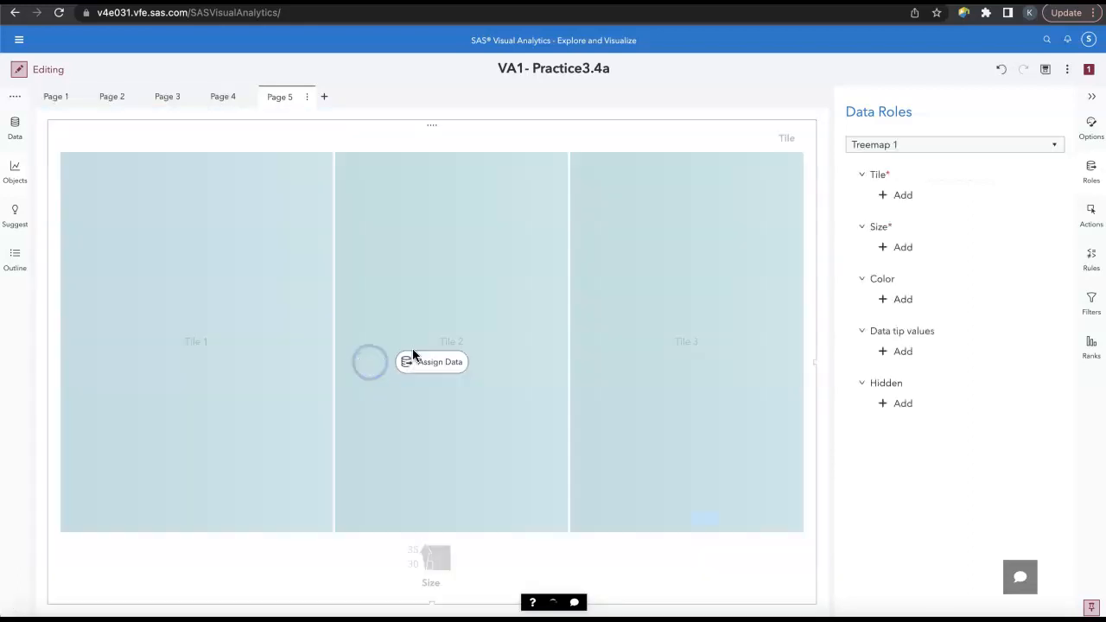
Step: Assign the treemap's data roles: Company as Tile, Years of Service as Size and Average Profit as Color
click(893, 198)
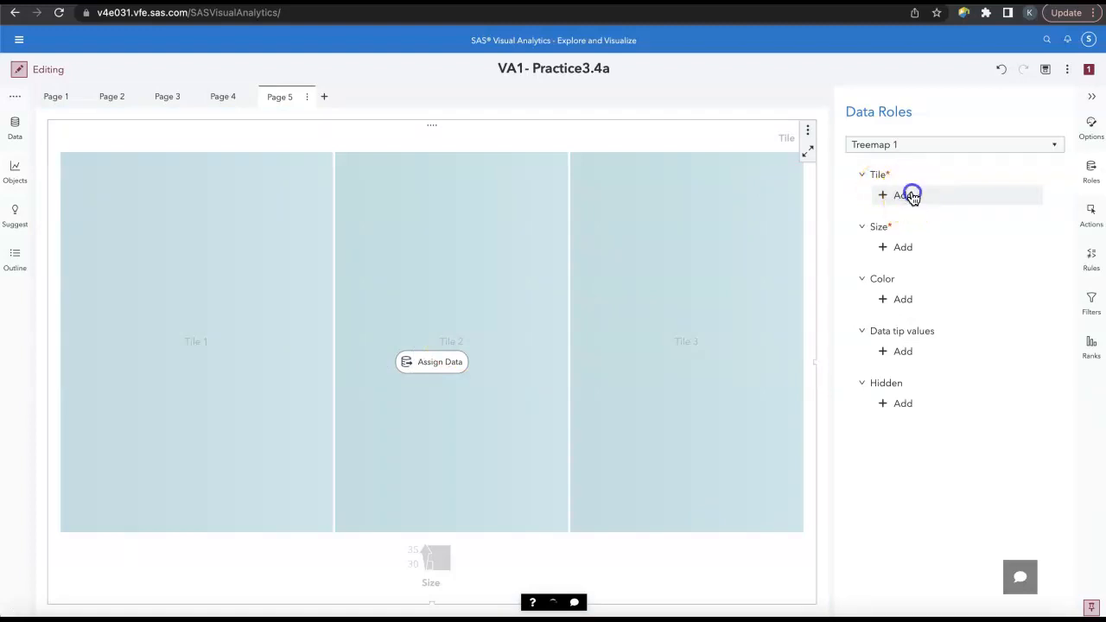
click(783, 129)
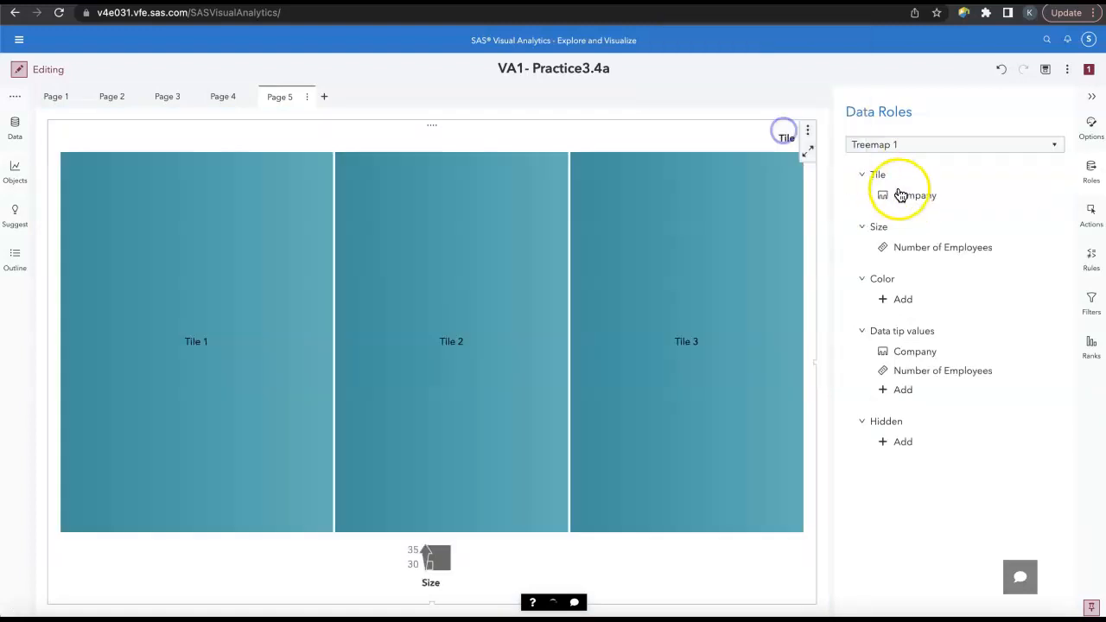
click(914, 249)
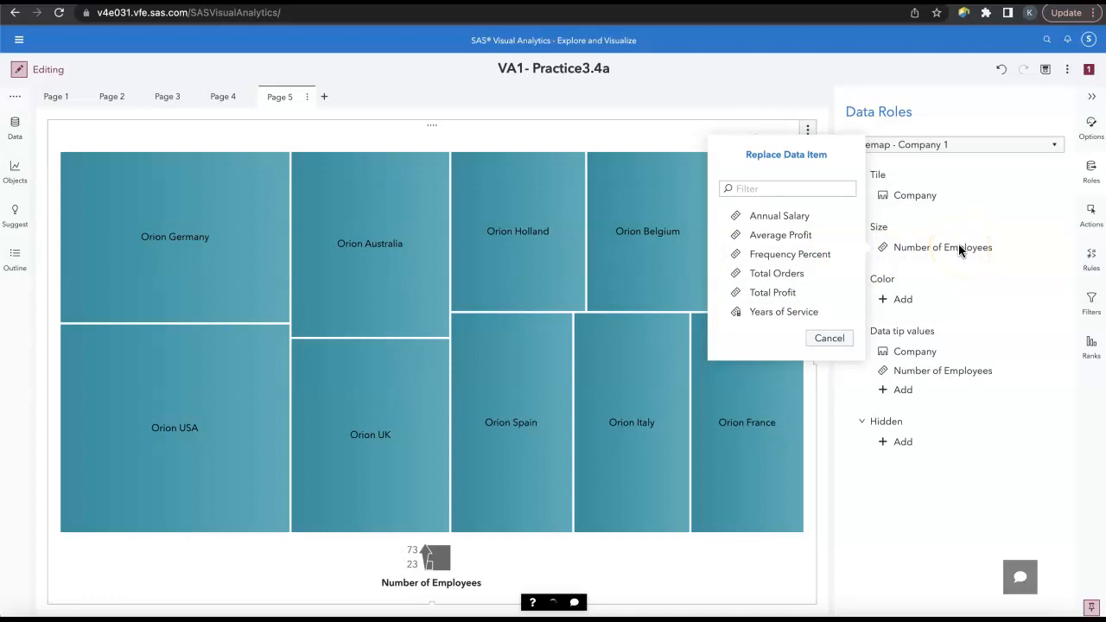
click(804, 311)
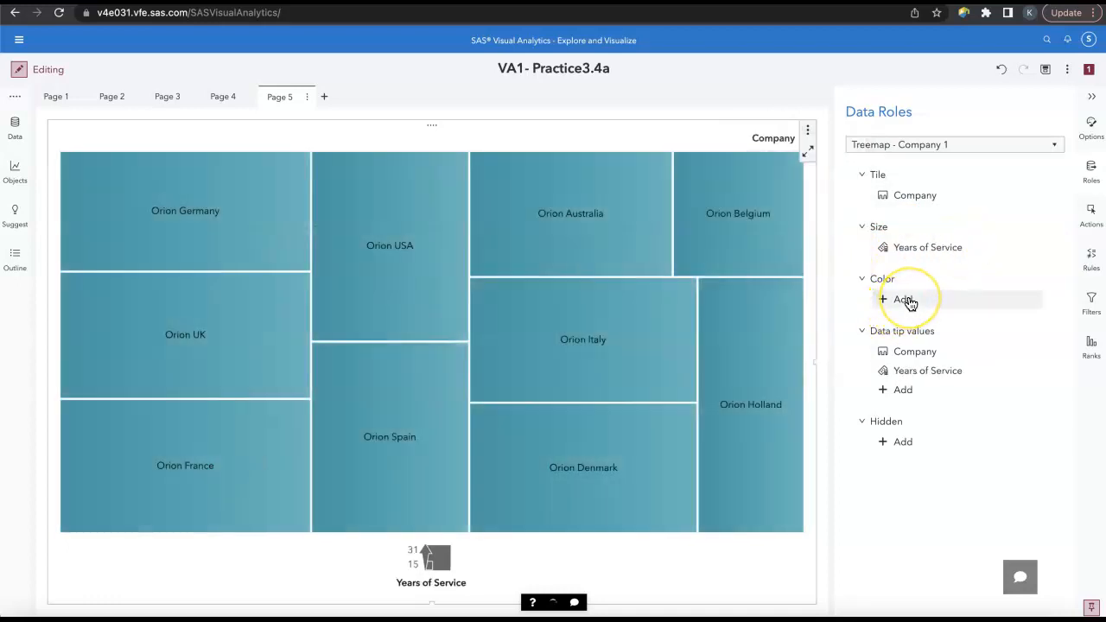
click(907, 300)
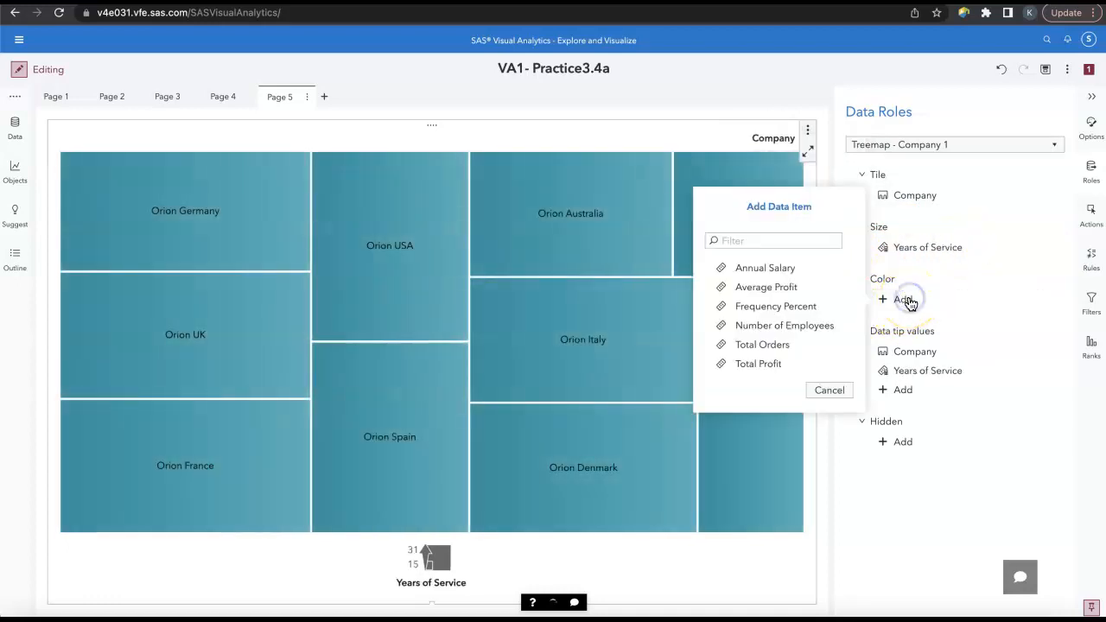
click(807, 296)
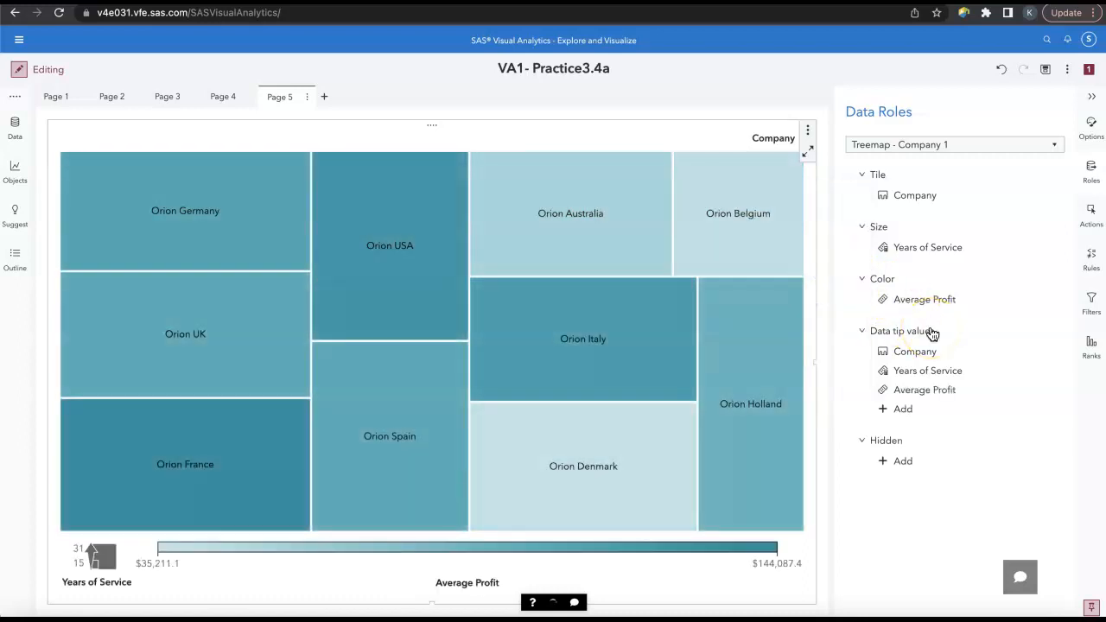
Step: Add Number of Employees to the treemap's data tip values
click(945, 408)
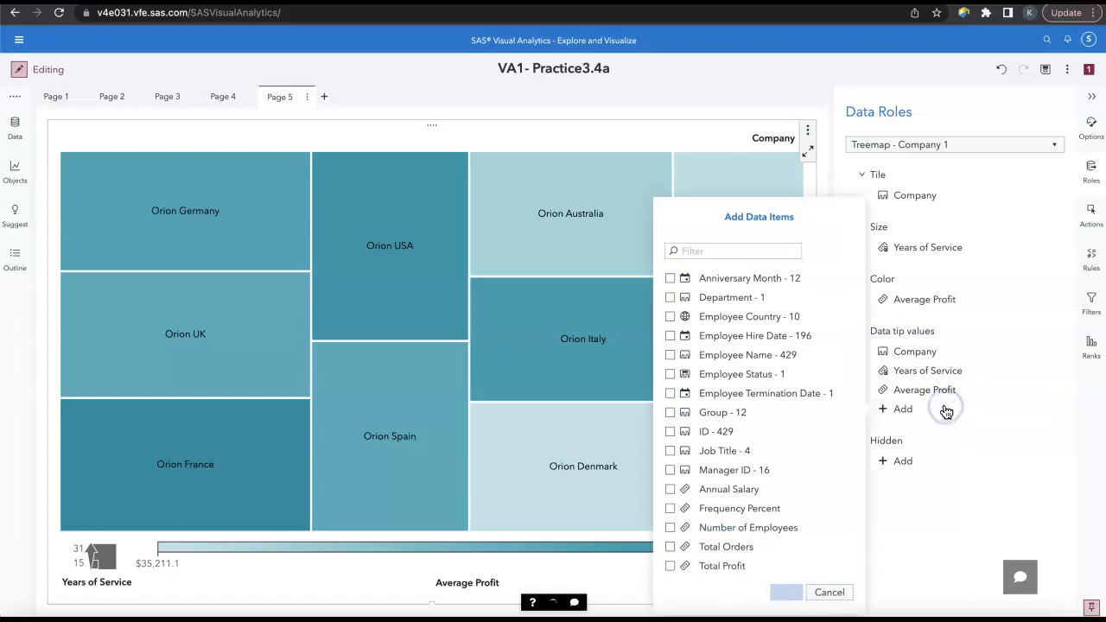
click(778, 527)
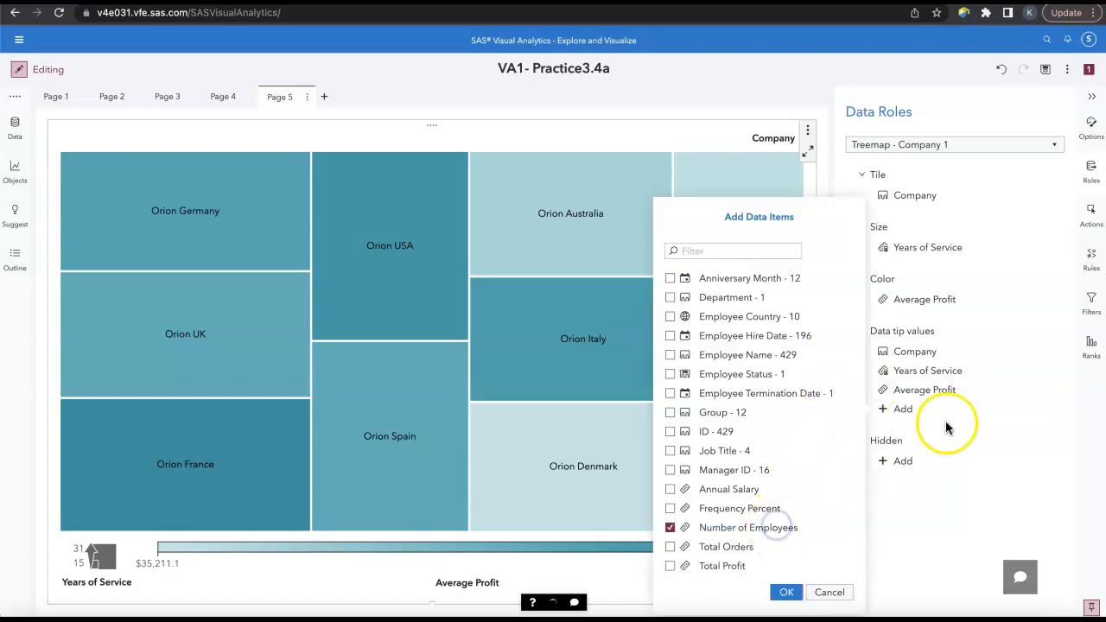
click(785, 593)
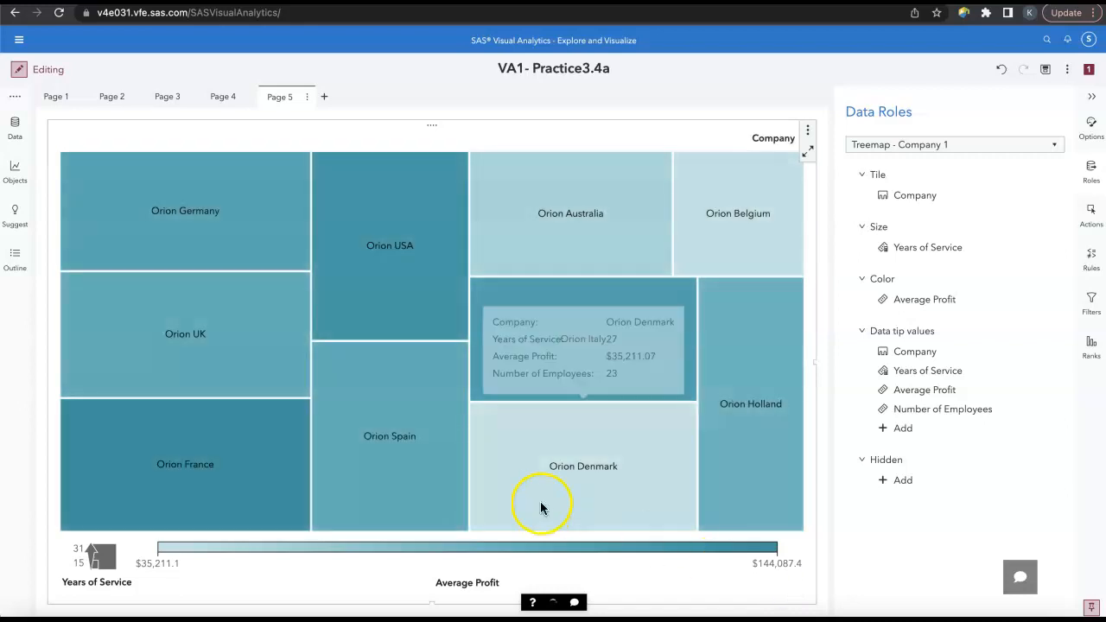
Step: Create a hierarchy data item named Employee Hierarchy with the levels Company, Job Title and Group, in that order
click(14, 126)
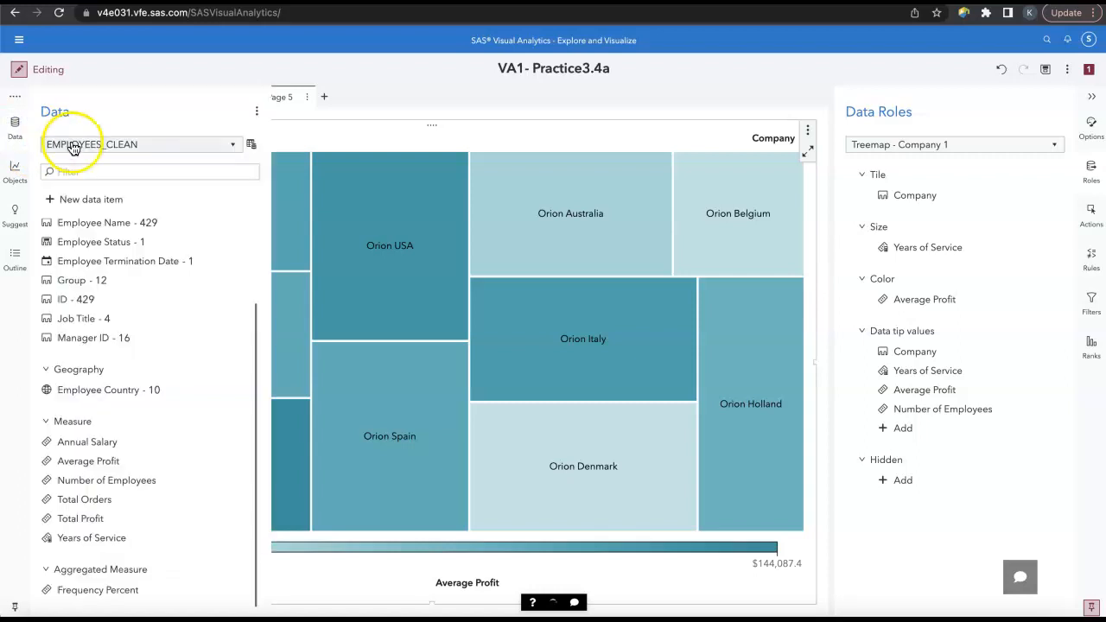
click(116, 201)
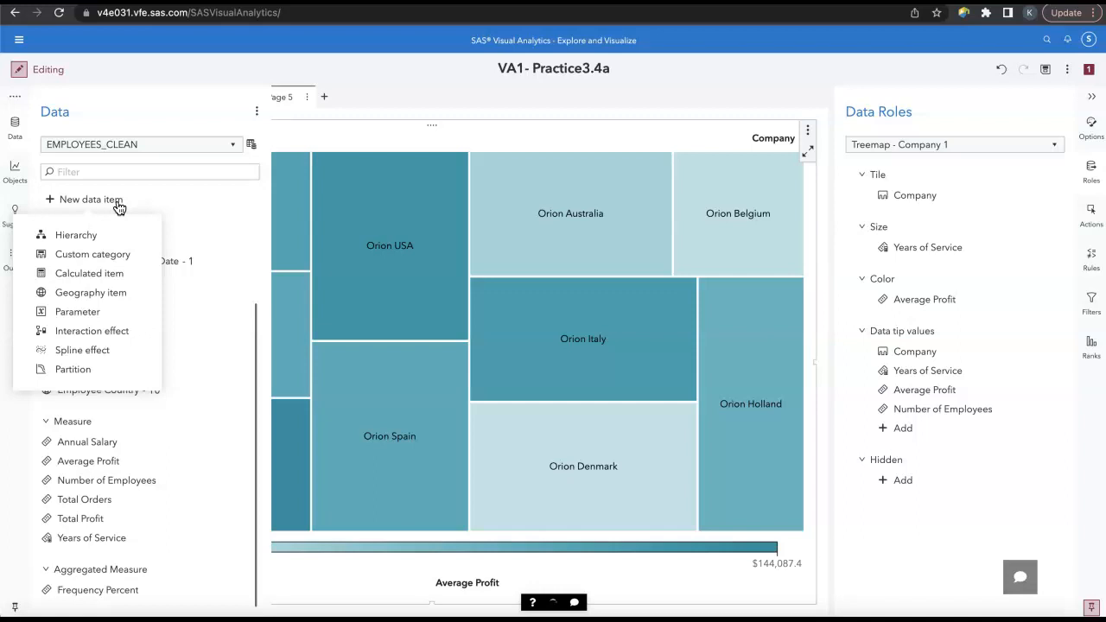
click(74, 232)
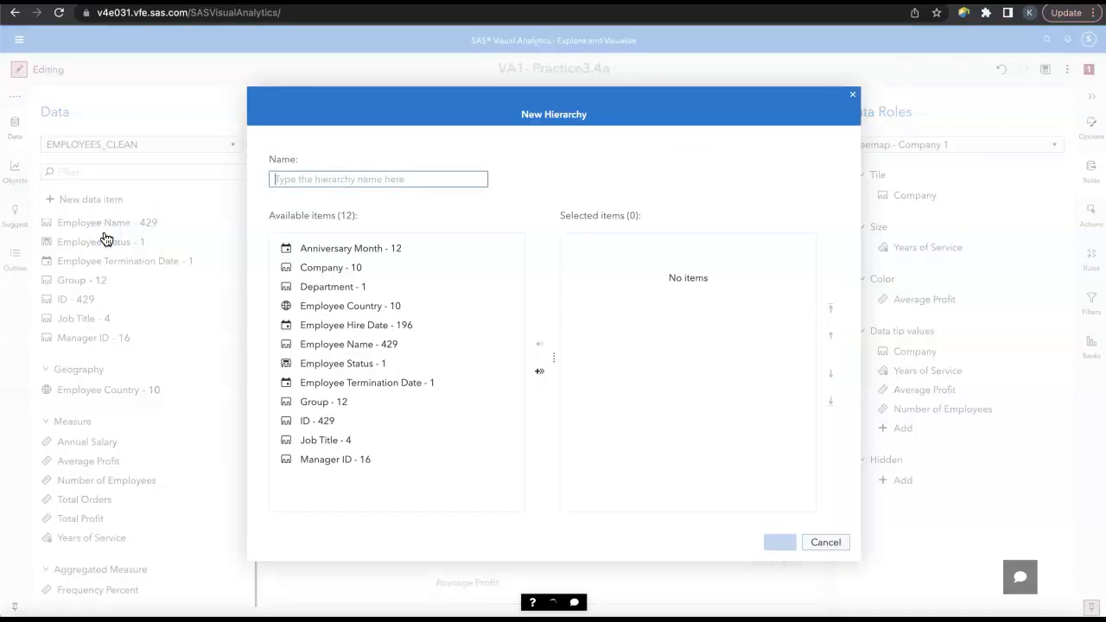
click(283, 178)
text(E)
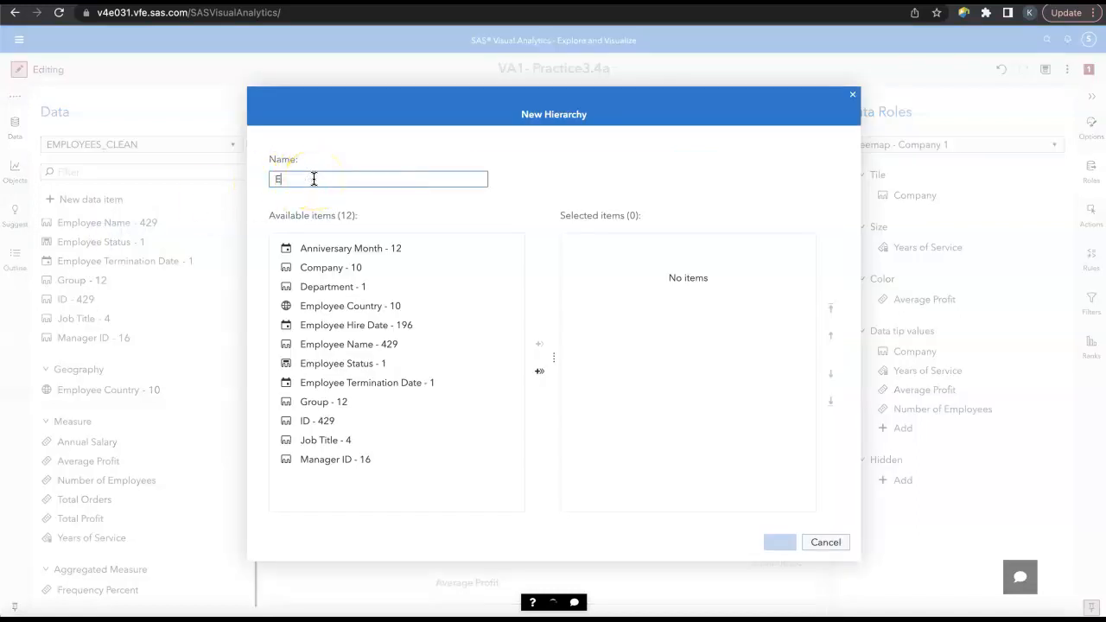
text(mployee Hierarchy)
double_click(387, 273)
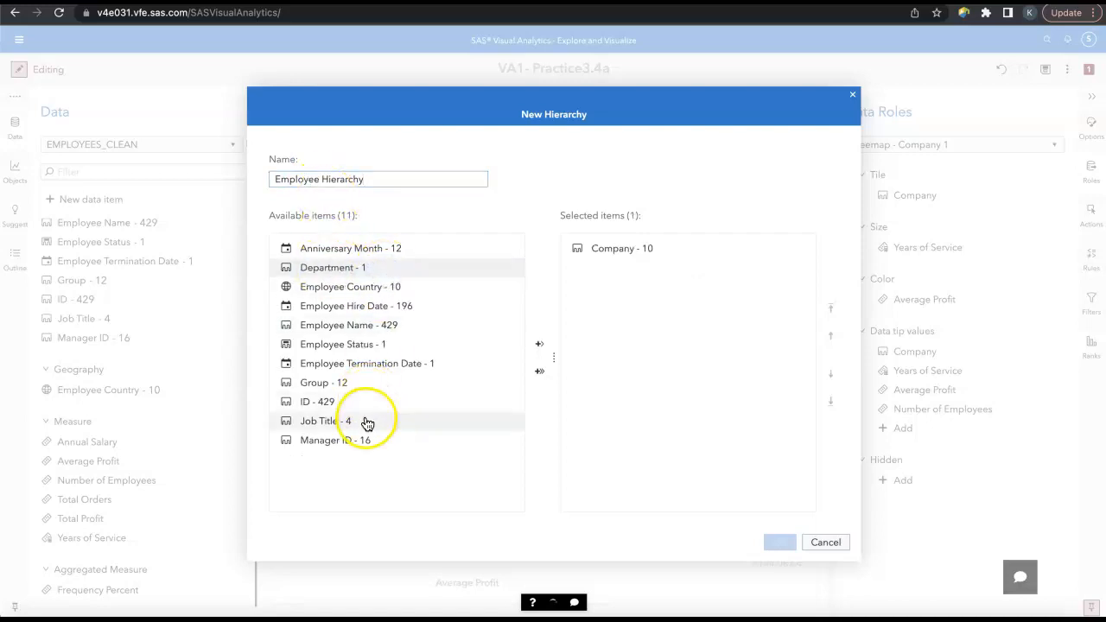
double_click(368, 422)
double_click(360, 382)
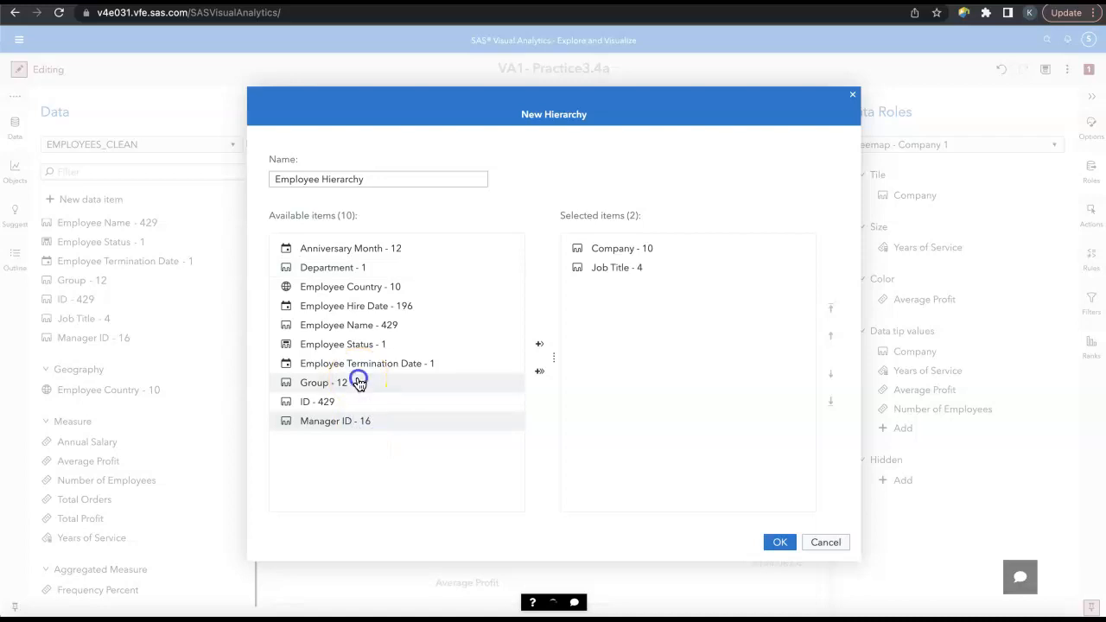
click(780, 543)
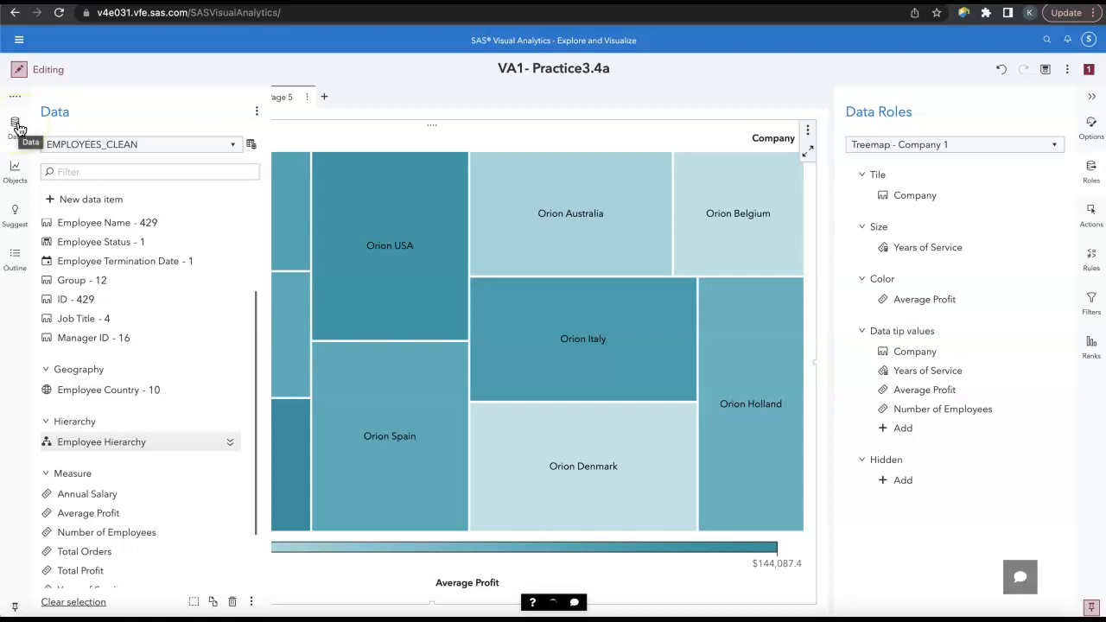
Step: Check the details of the new Employee Hierarchy data item and replace the treemap's Tile role with it
mouse_move(130, 291)
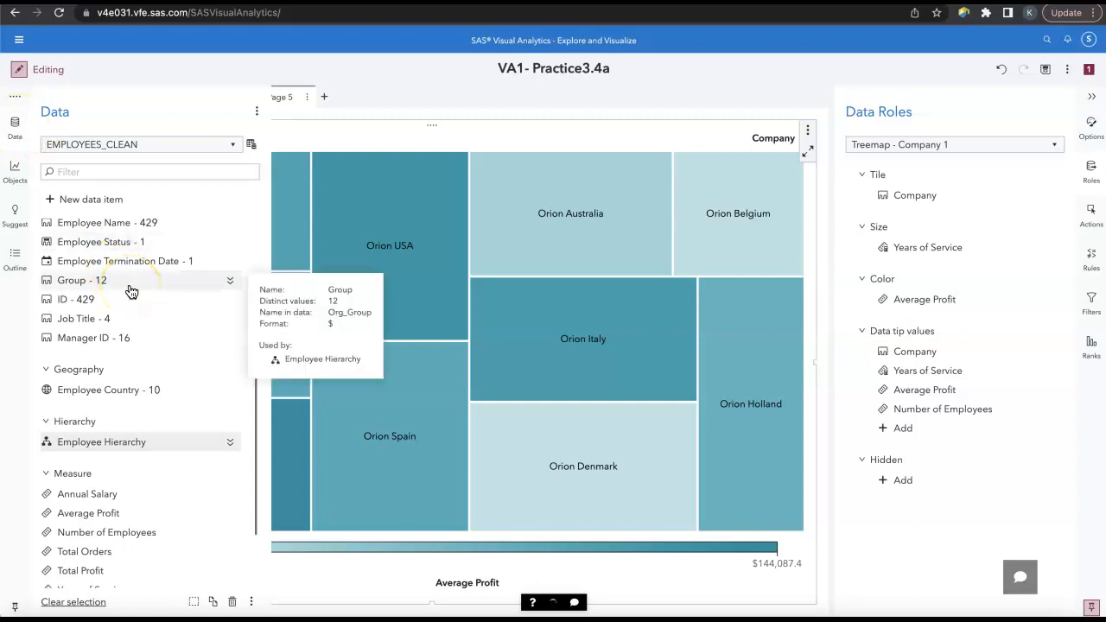
click(229, 441)
click(232, 442)
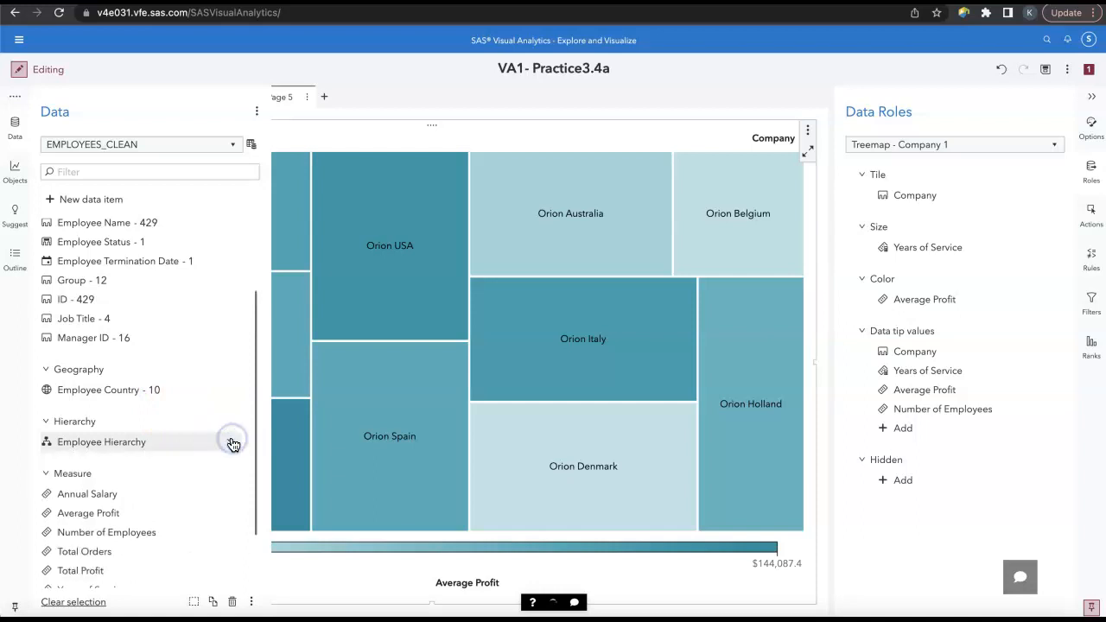
click(15, 129)
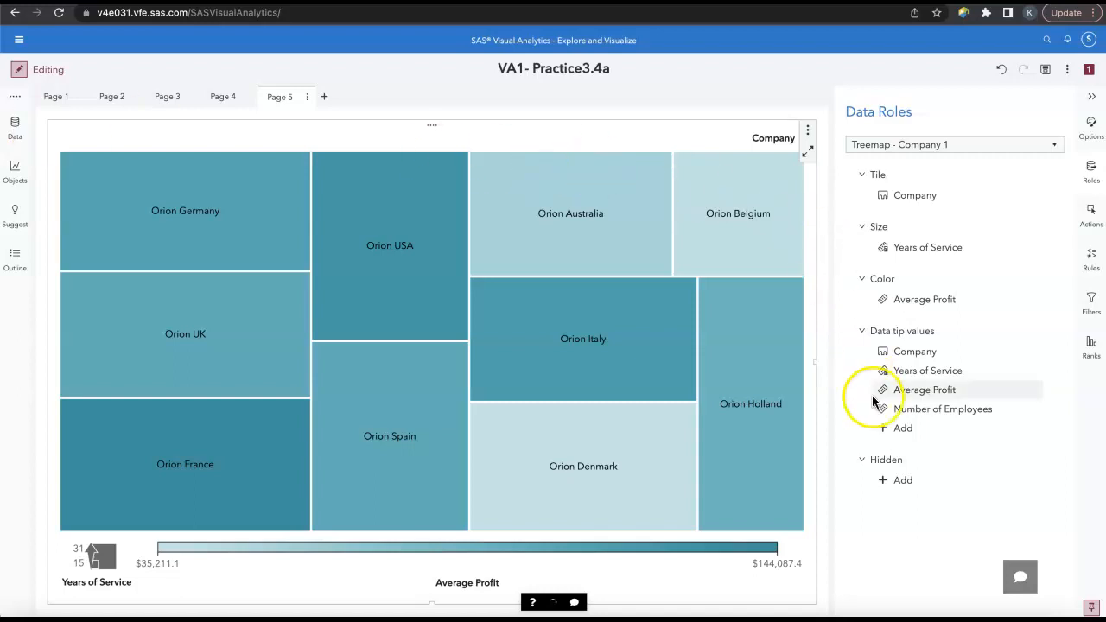
click(902, 204)
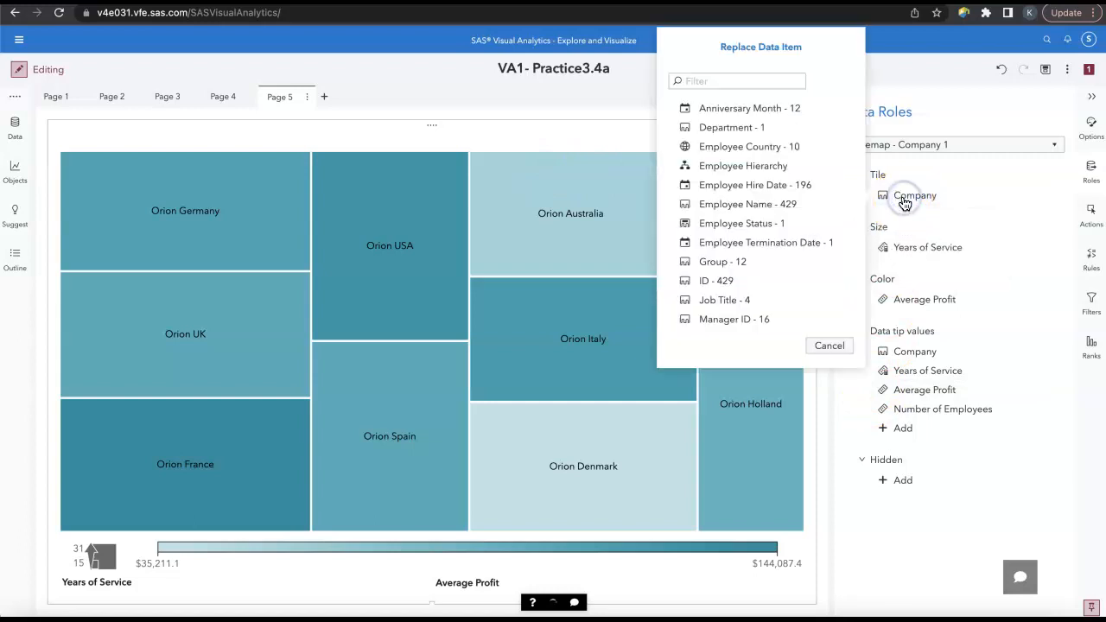
click(797, 166)
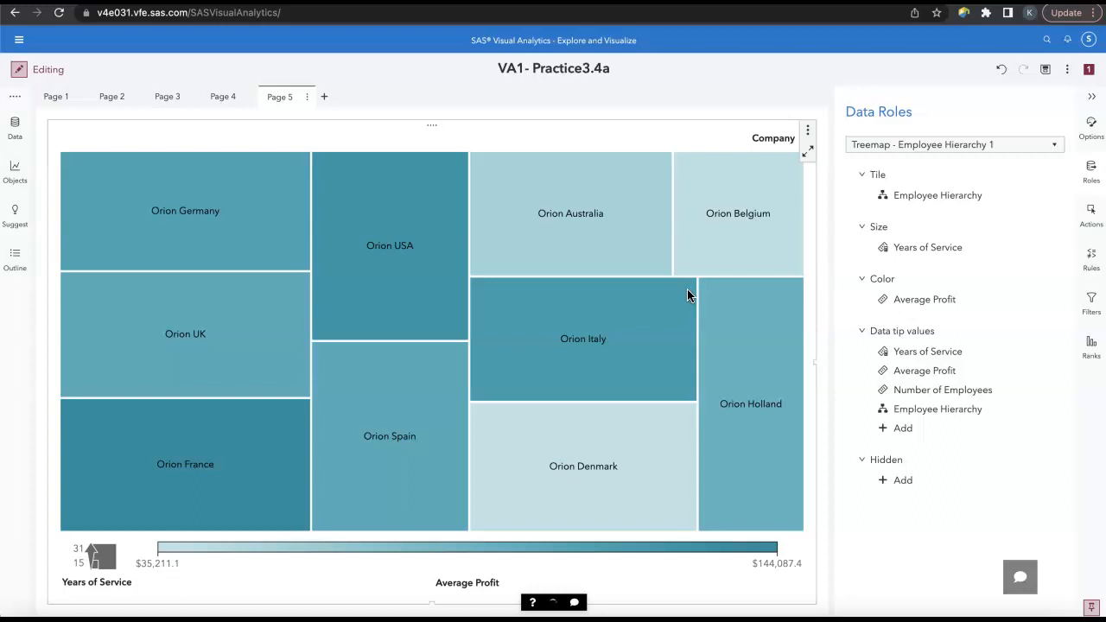
Step: Maximize the treemap to examine its details table sorted by Average Profit in descending order, and restore the page view
click(809, 155)
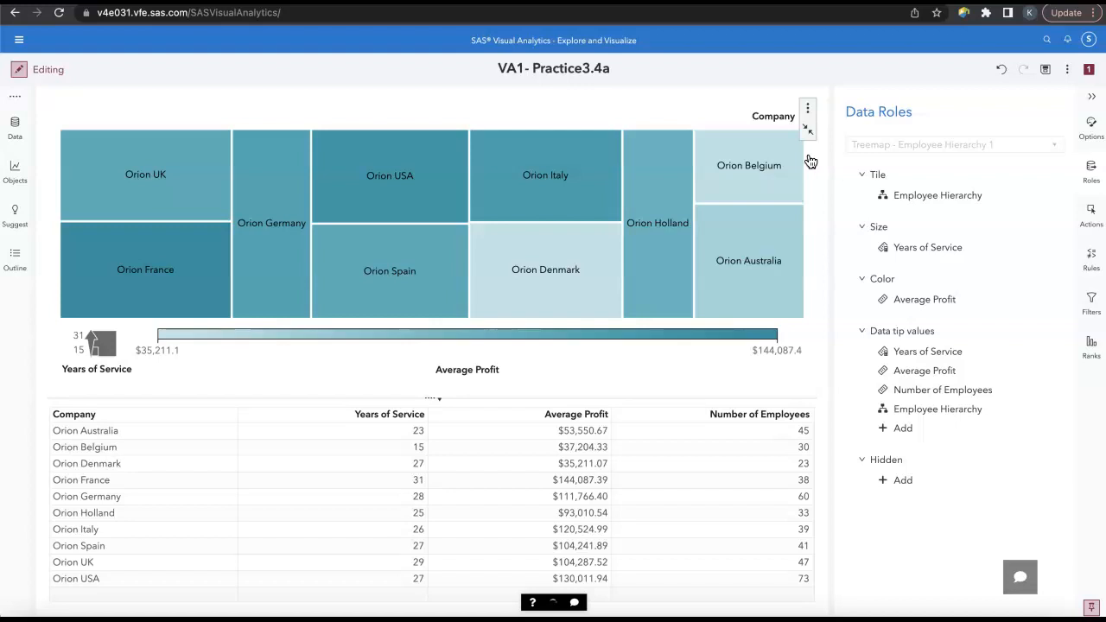
click(584, 416)
click(585, 416)
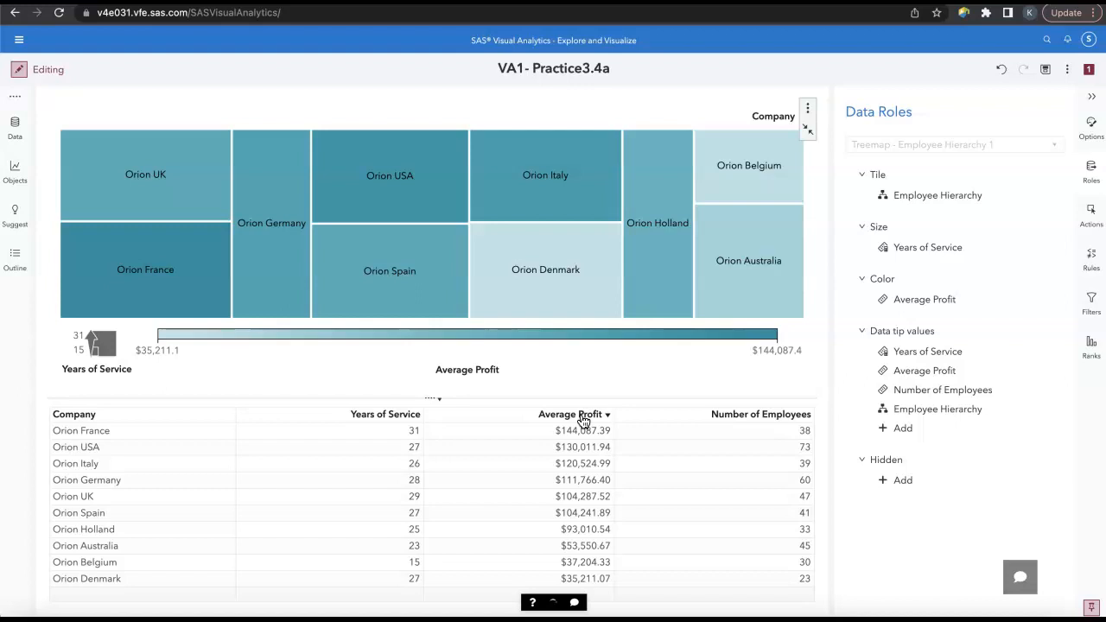
click(809, 129)
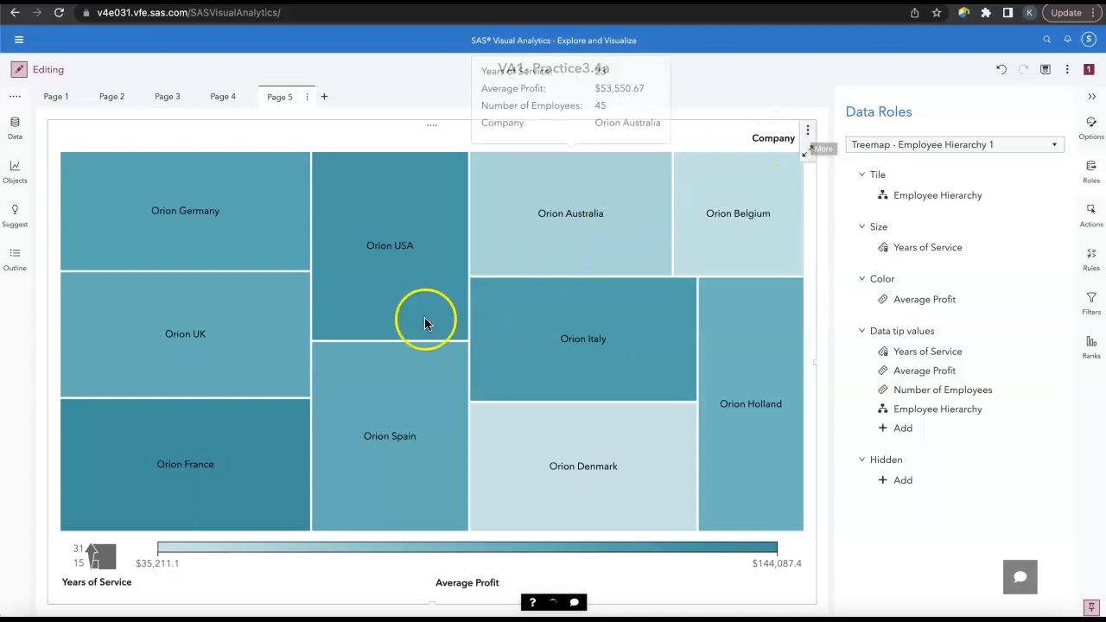
Step: Drill into Orion France in the treemap, examine its maximized details table sorted by Average Profit in descending order, and restore the page view
double_click(225, 461)
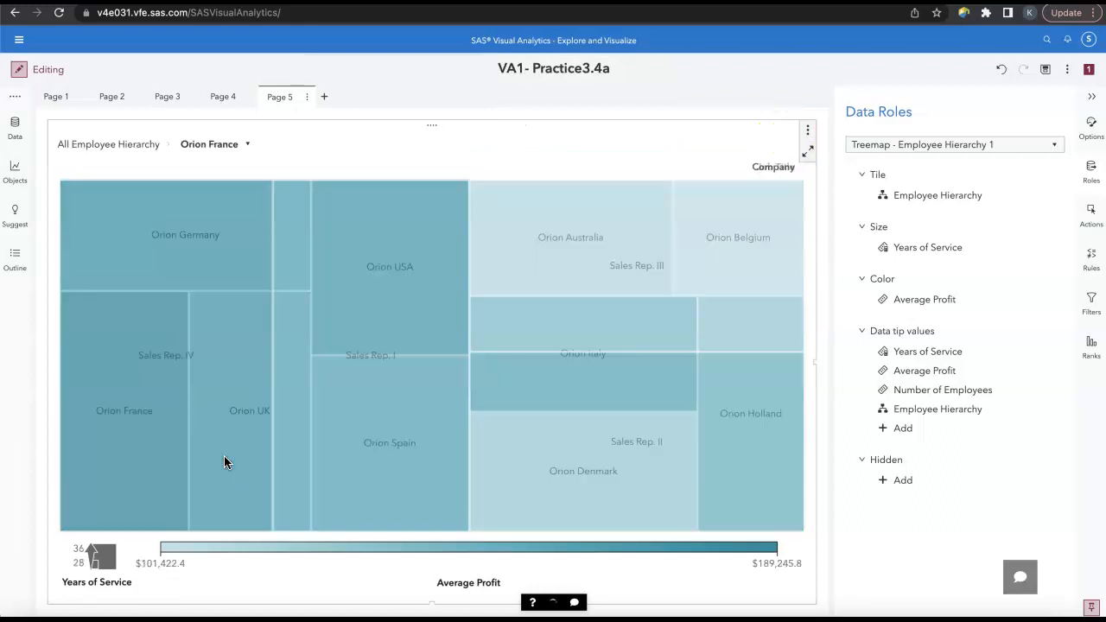
click(807, 152)
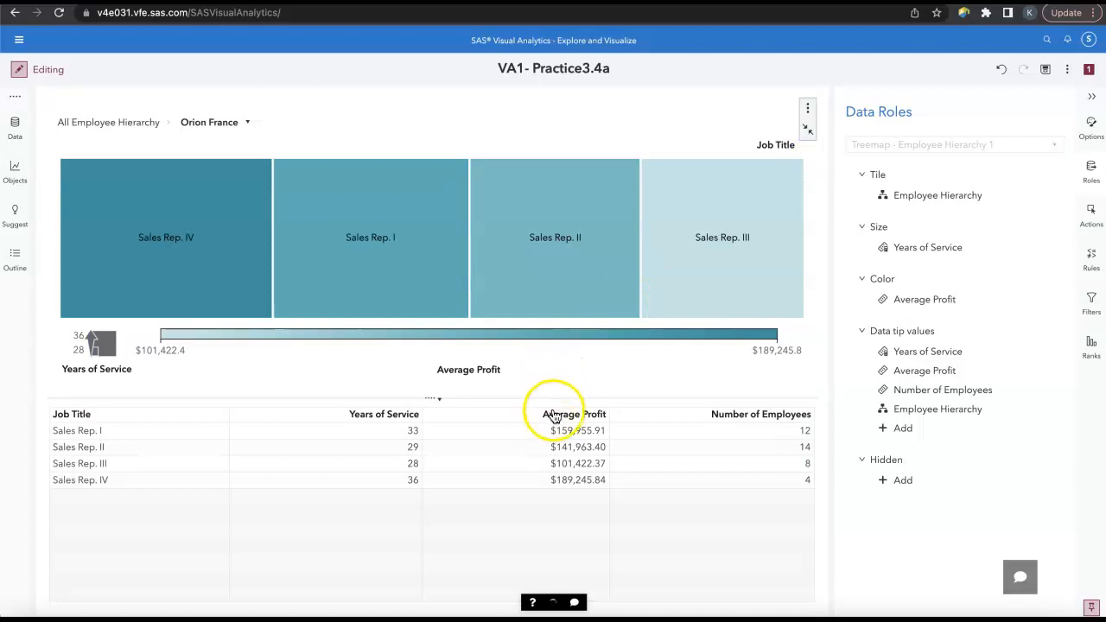
click(555, 414)
click(555, 414)
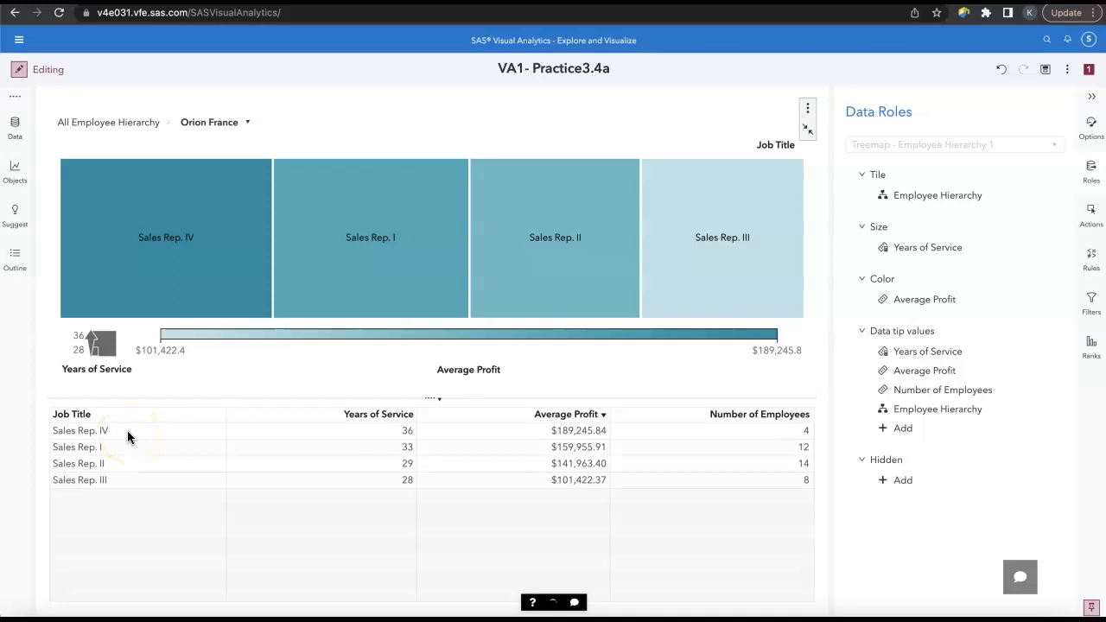
click(810, 135)
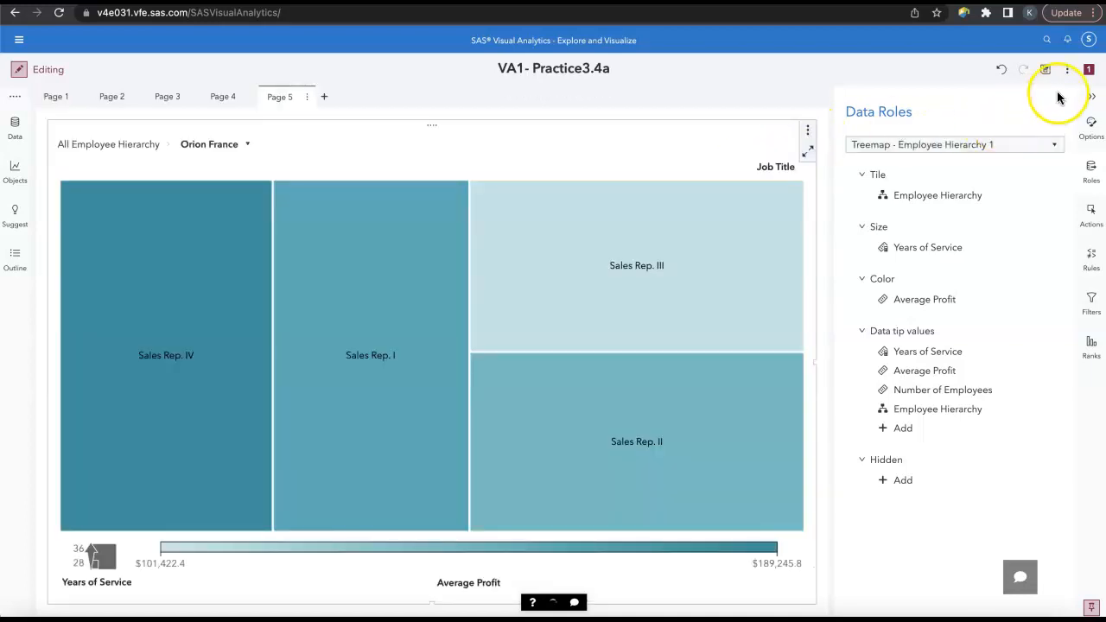
Step: Close the current report and open VA1- Practice3.4b from the Practices (HR) folder, declining its autosaved version
click(1067, 71)
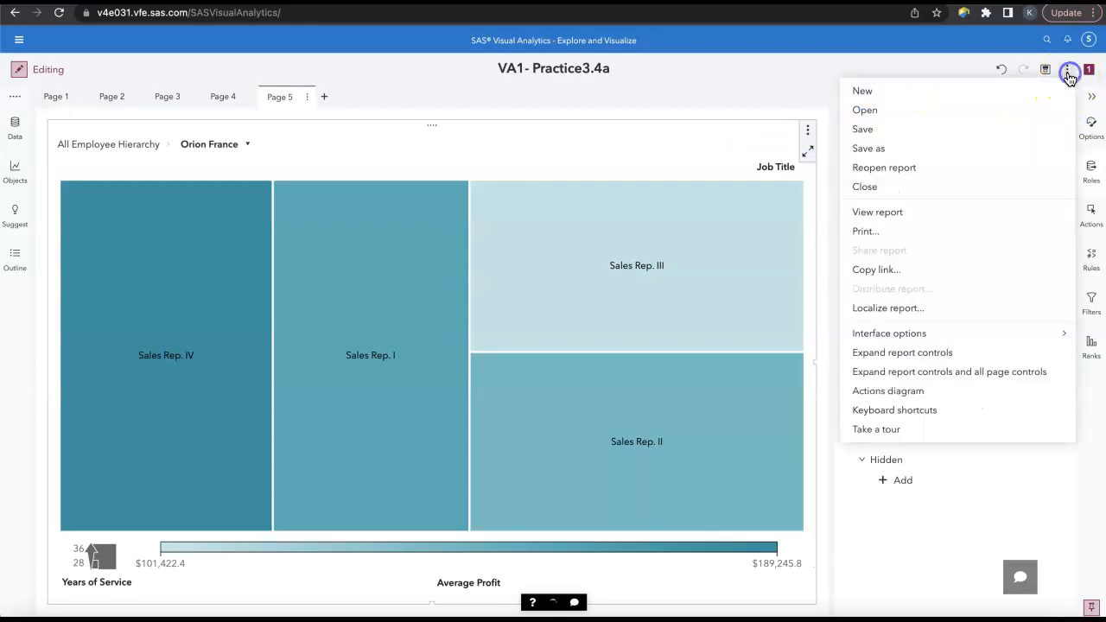
click(948, 187)
click(609, 379)
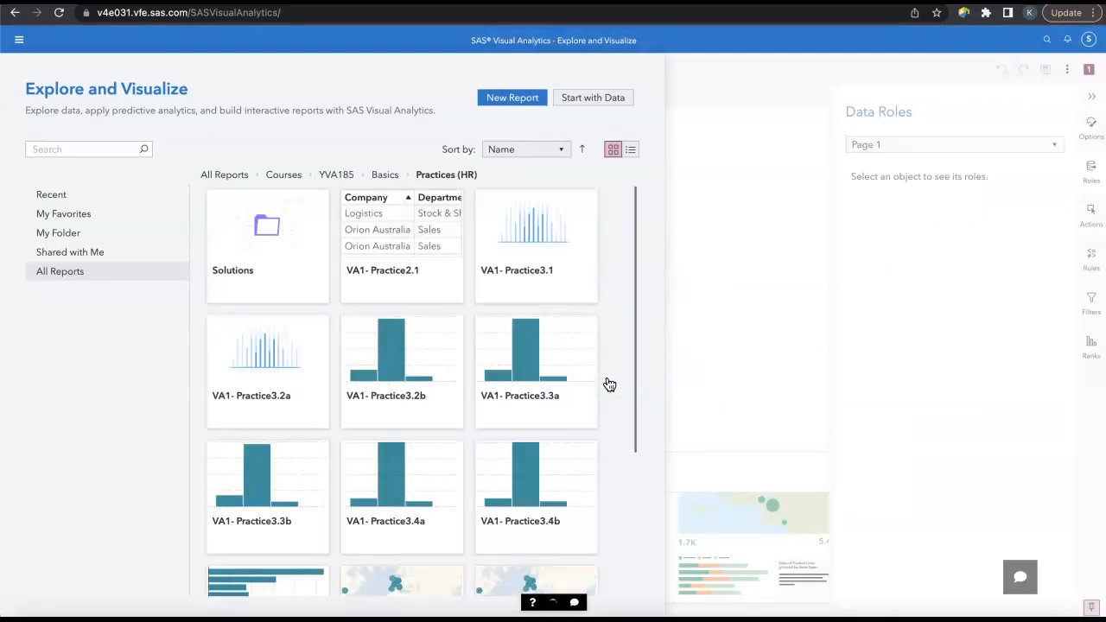
scroll(456, 412, down, 1)
click(522, 421)
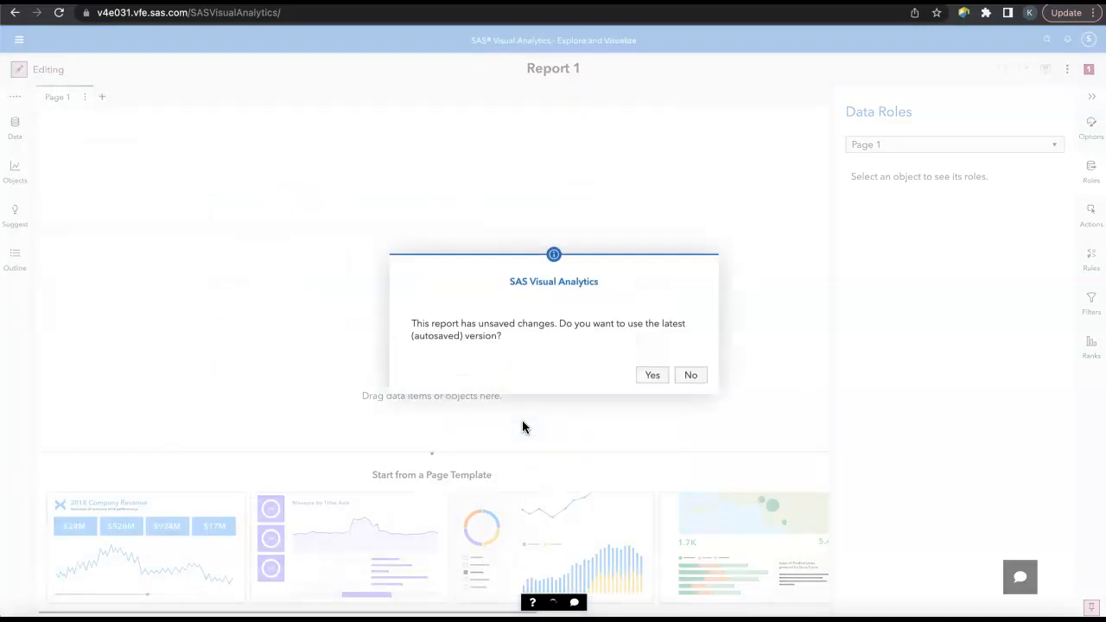
click(689, 378)
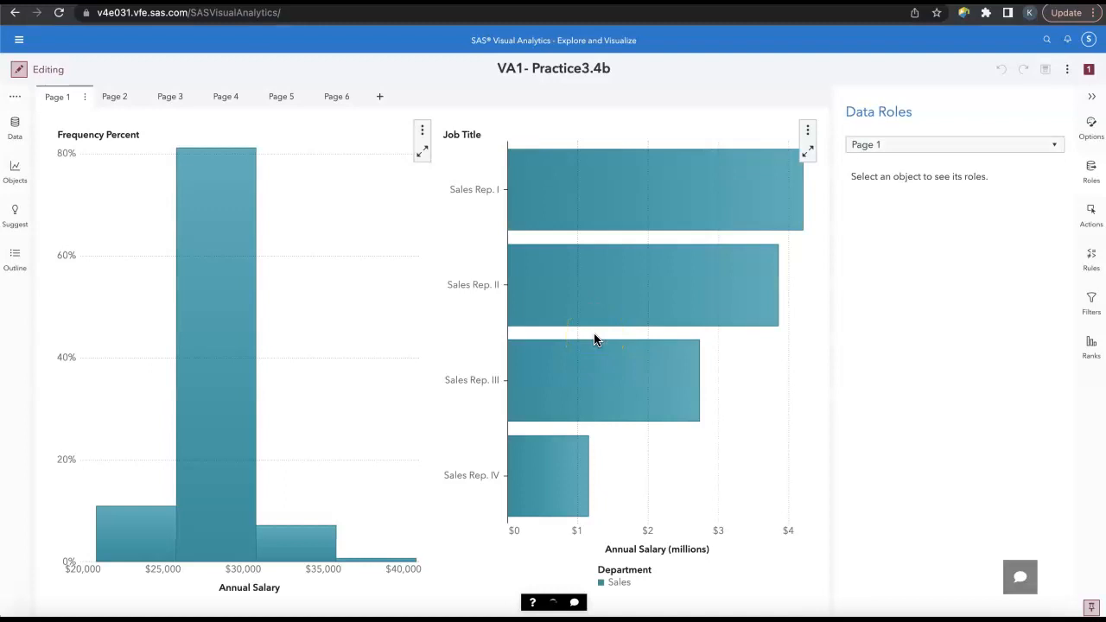
Step: Add a correlation matrix to the empty Page 6 of the report
click(339, 100)
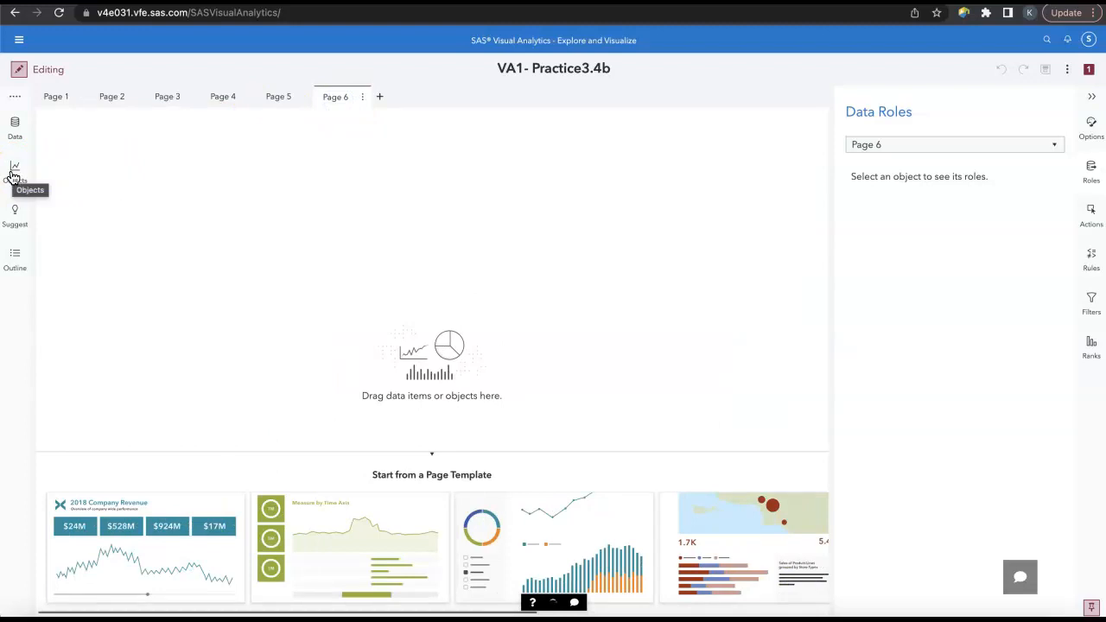
click(14, 171)
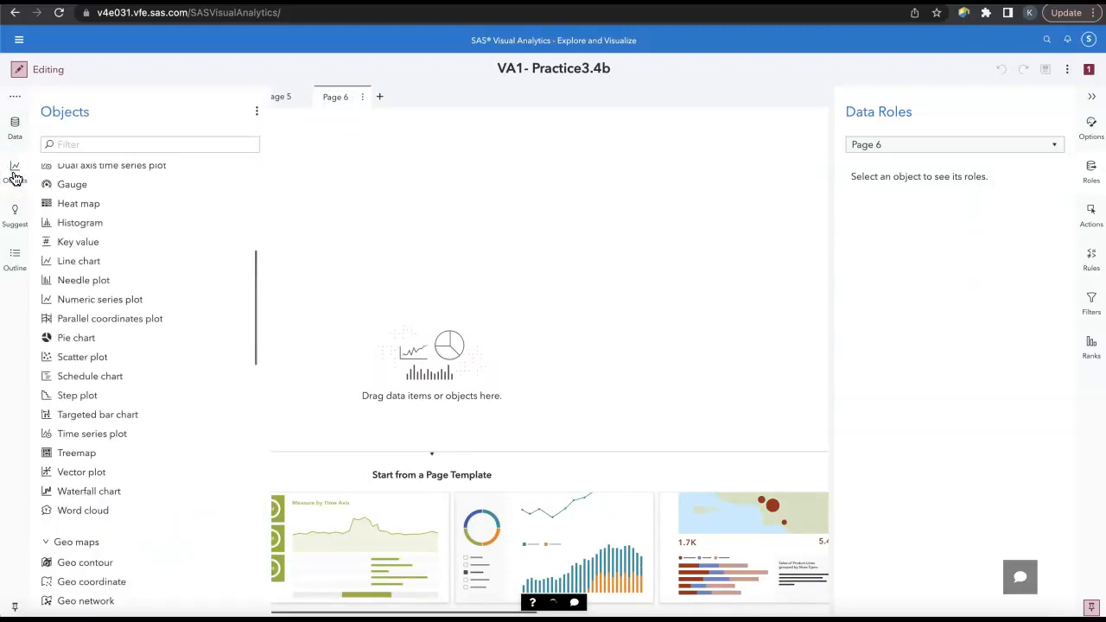
scroll(78, 248, up, 5)
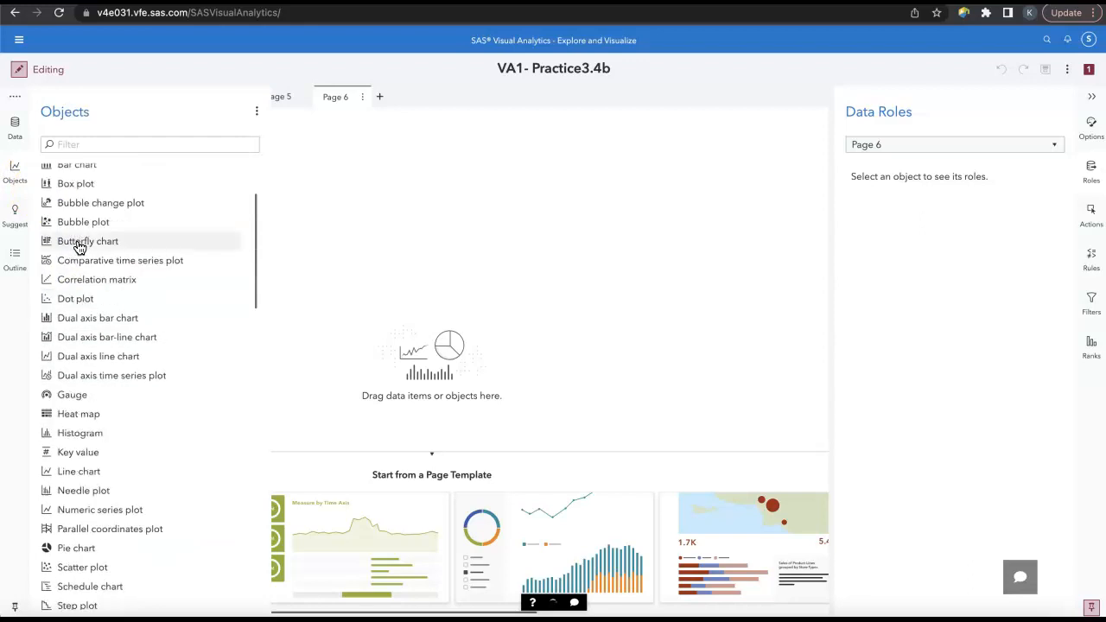
drag(112, 287, 419, 242)
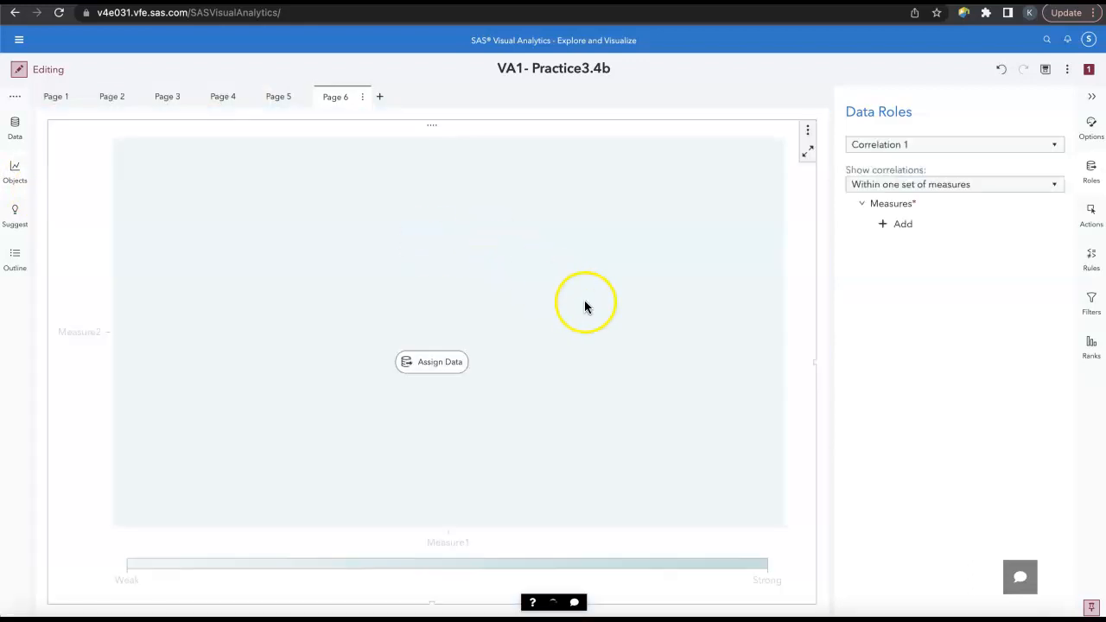
Step: Assign Annual Salary, Total Orders, Total Profit and Years of Service as the correlation matrix's measures
click(911, 225)
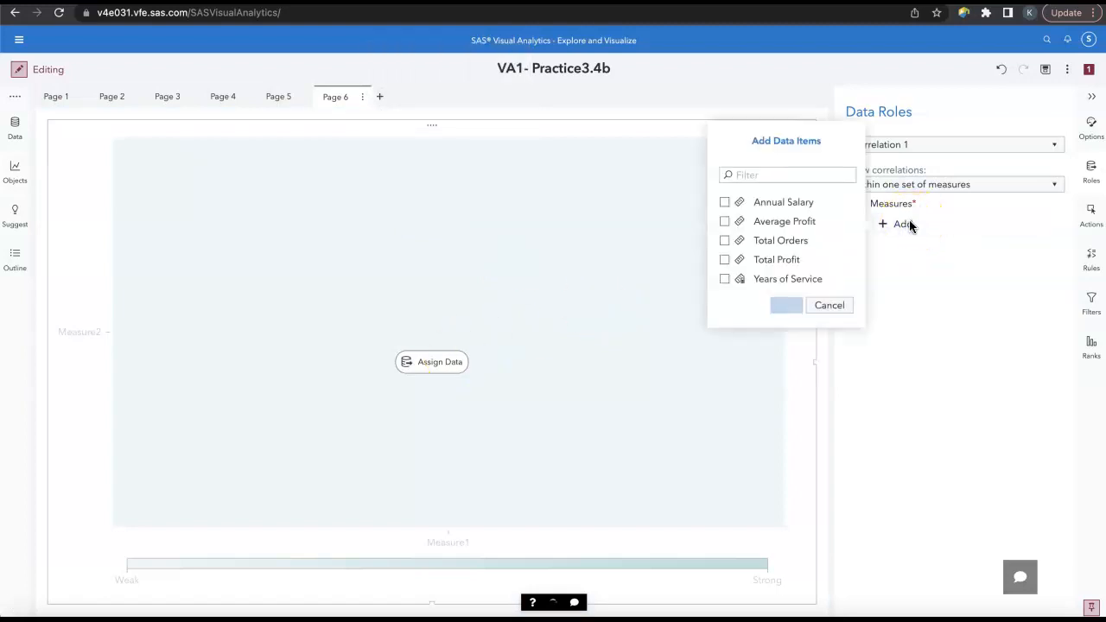
click(725, 202)
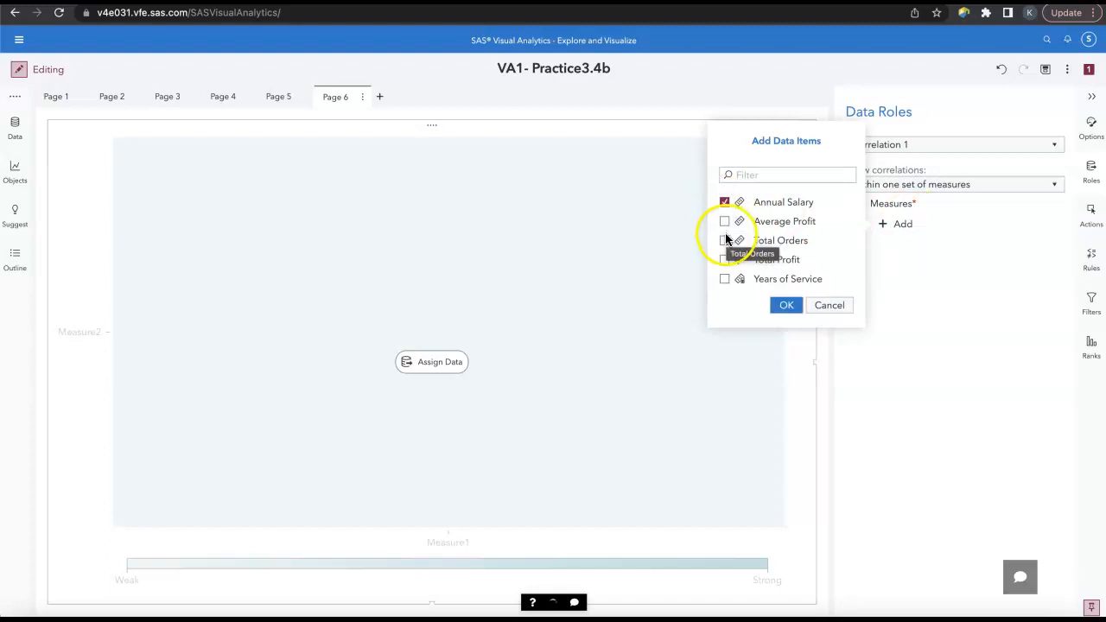
click(724, 240)
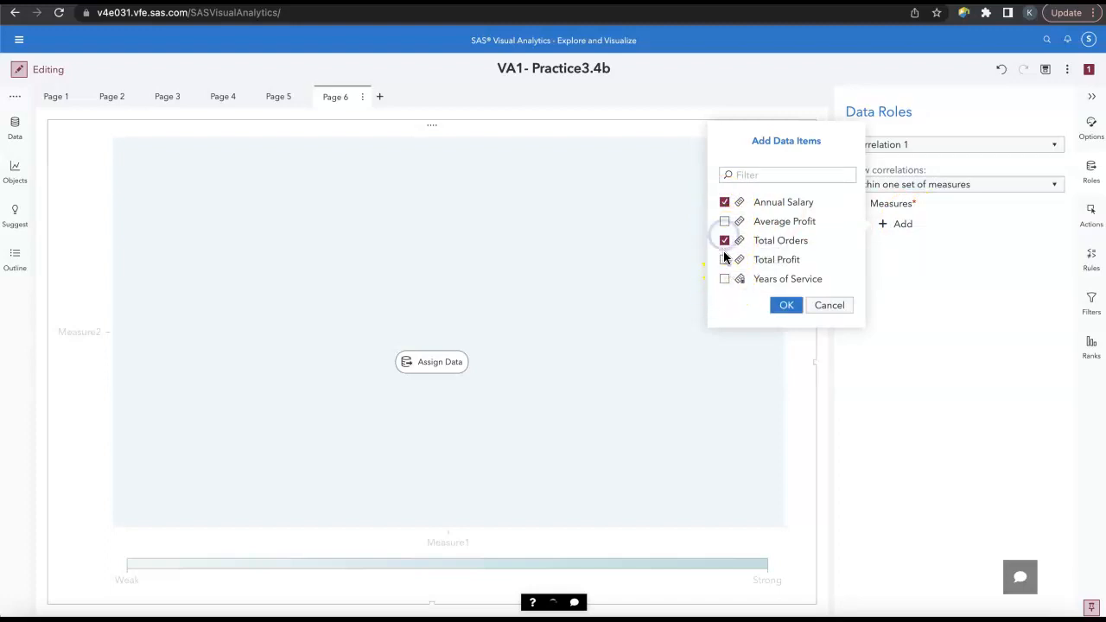
click(724, 259)
click(725, 281)
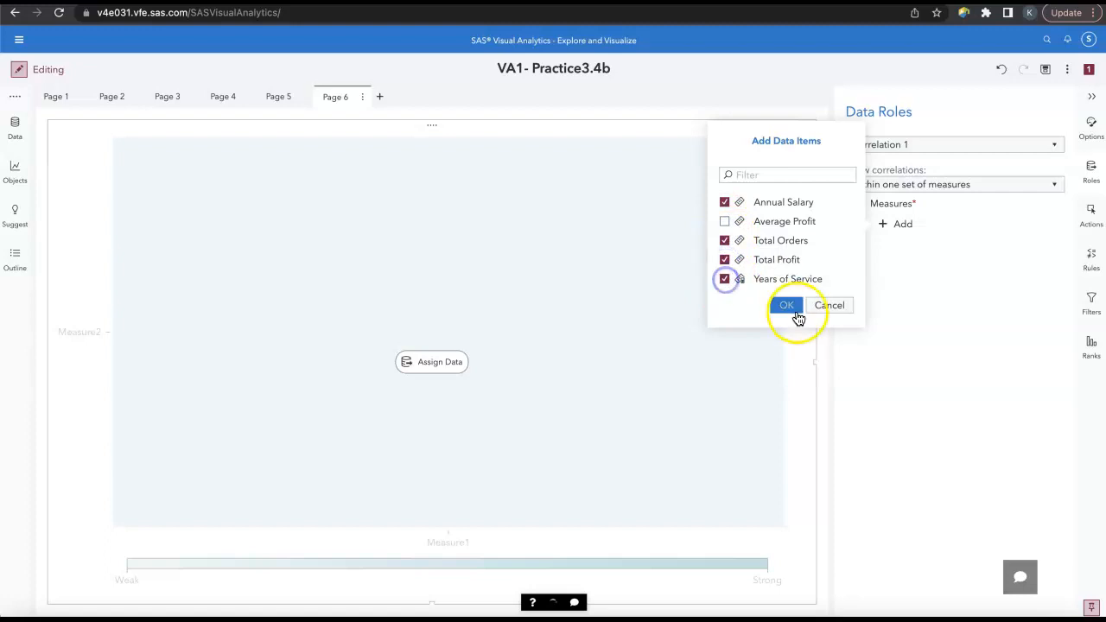
click(788, 309)
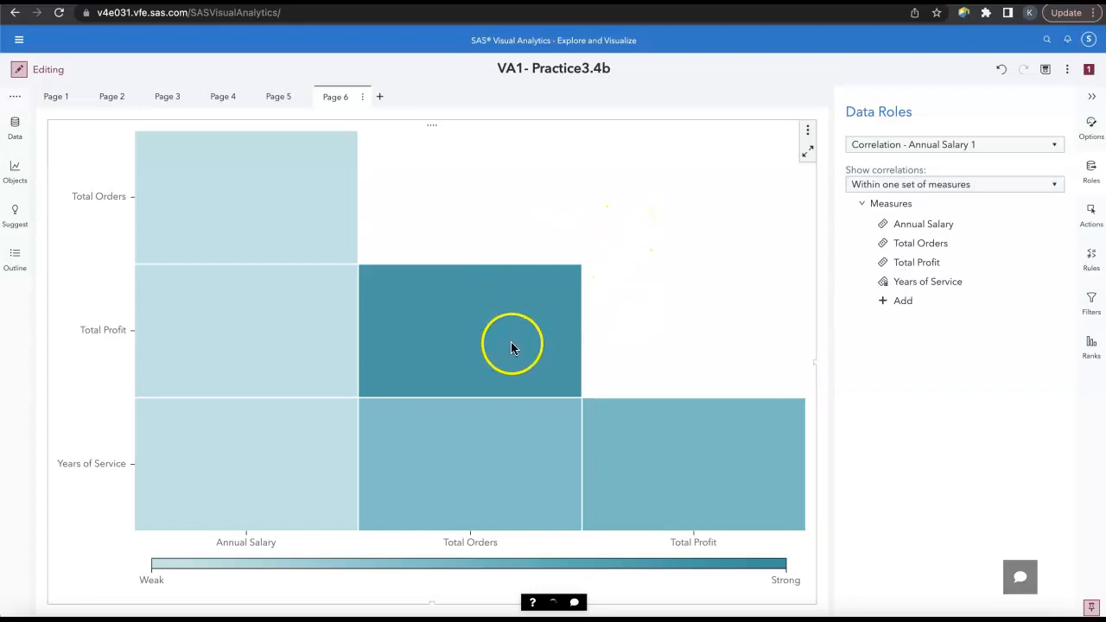
mouse_move(510, 341)
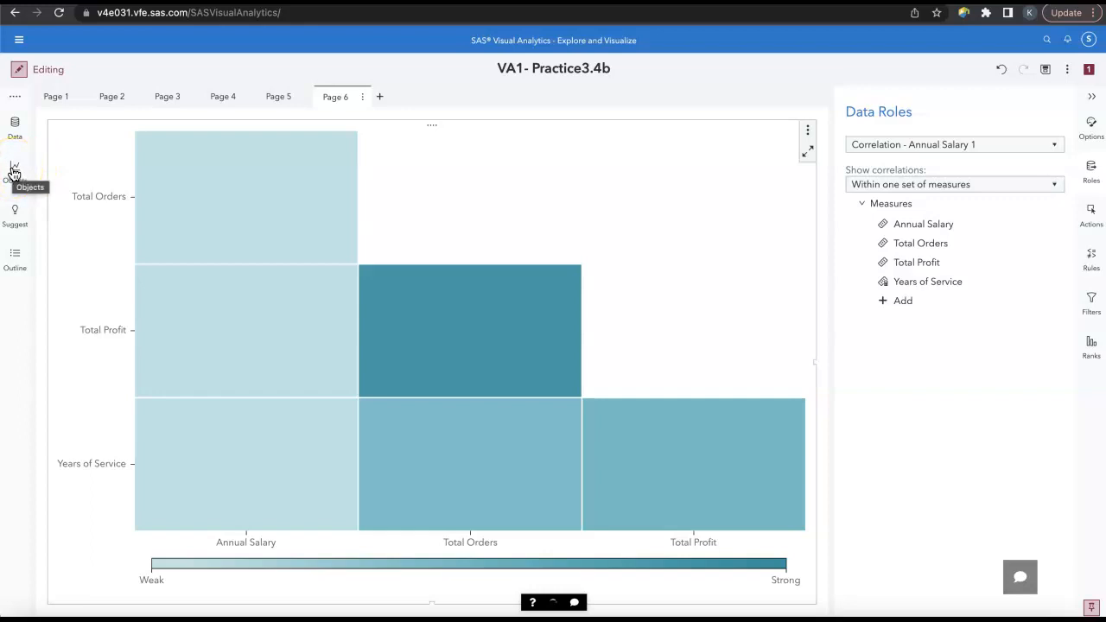
Step: Create a new report page after Page 6 and place a scatter plot on it
click(379, 96)
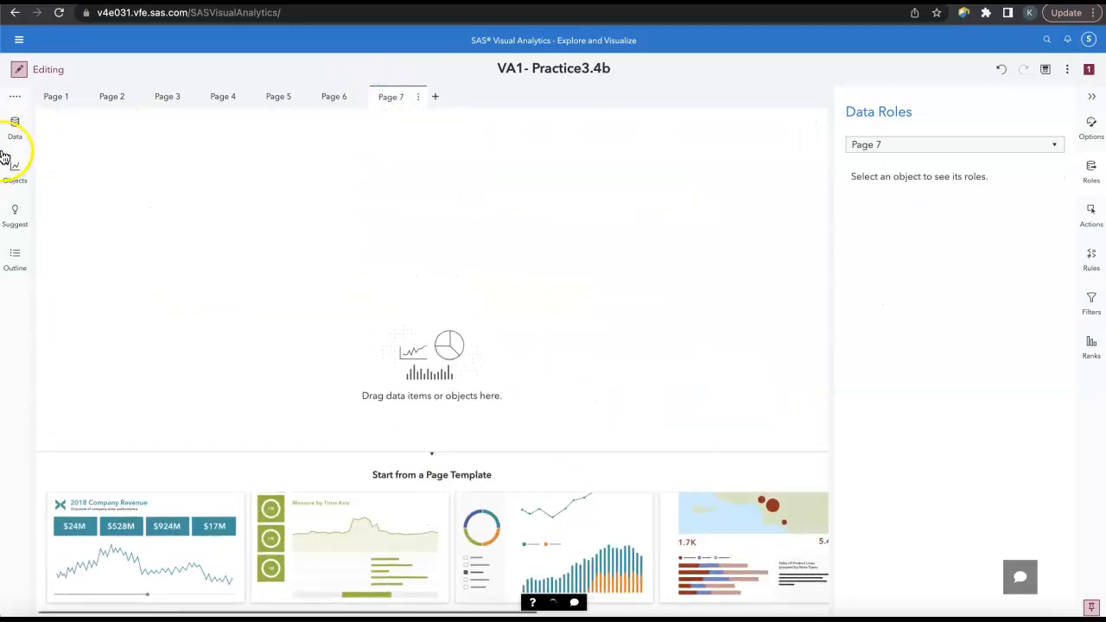
click(14, 169)
scroll(167, 337, down, 5)
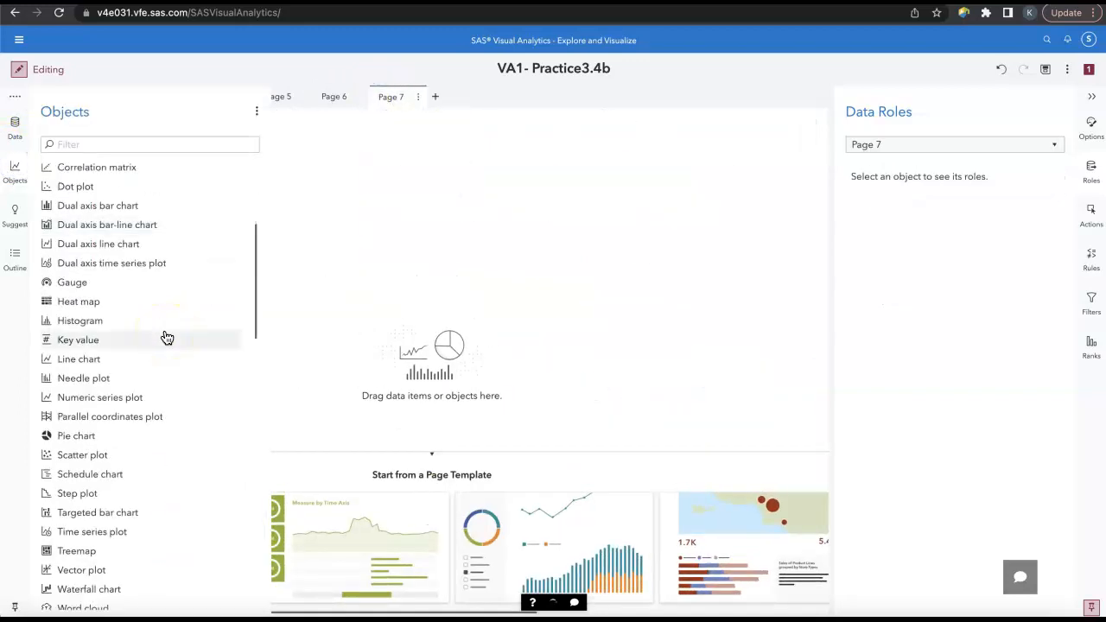
drag(141, 358, 403, 324)
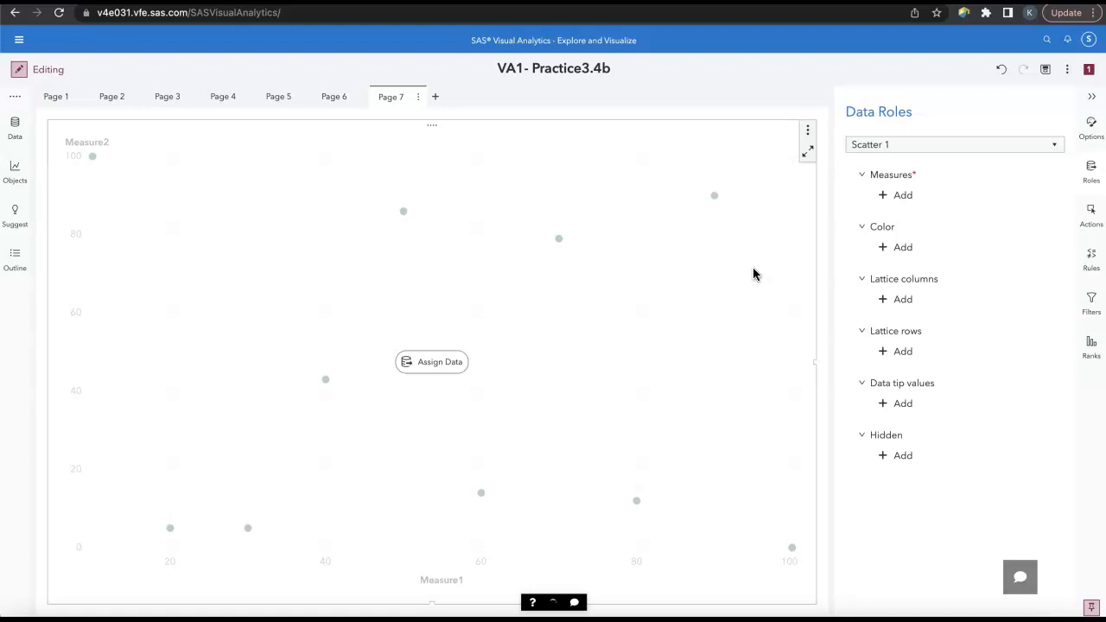
Step: Assign Total Profit and Years of Service as the scatter plot's measures
click(924, 196)
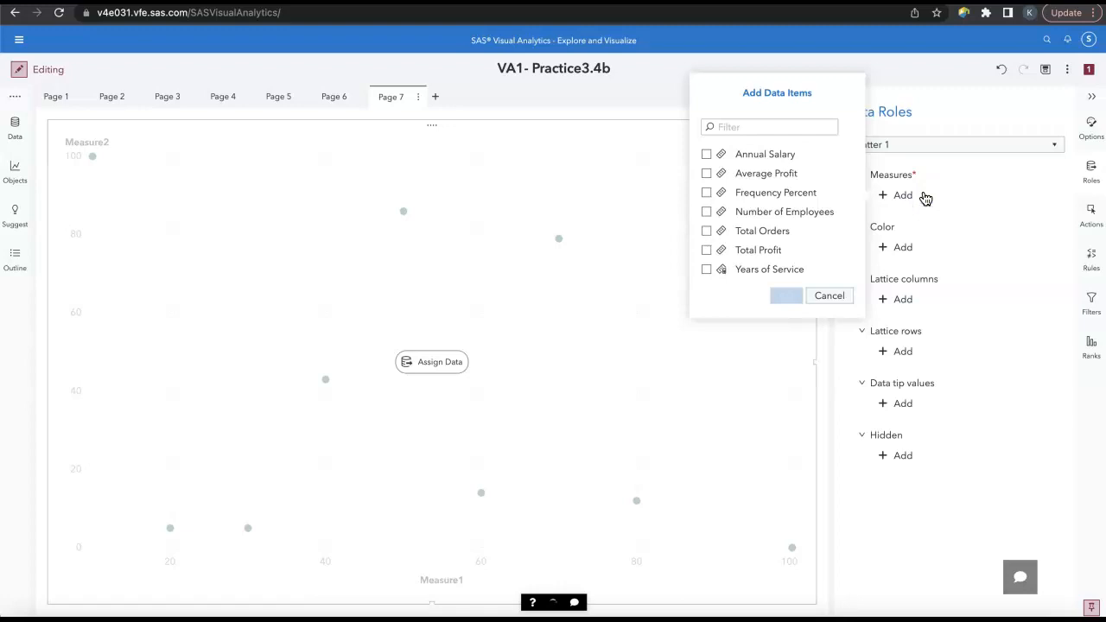
click(772, 250)
click(769, 269)
click(789, 297)
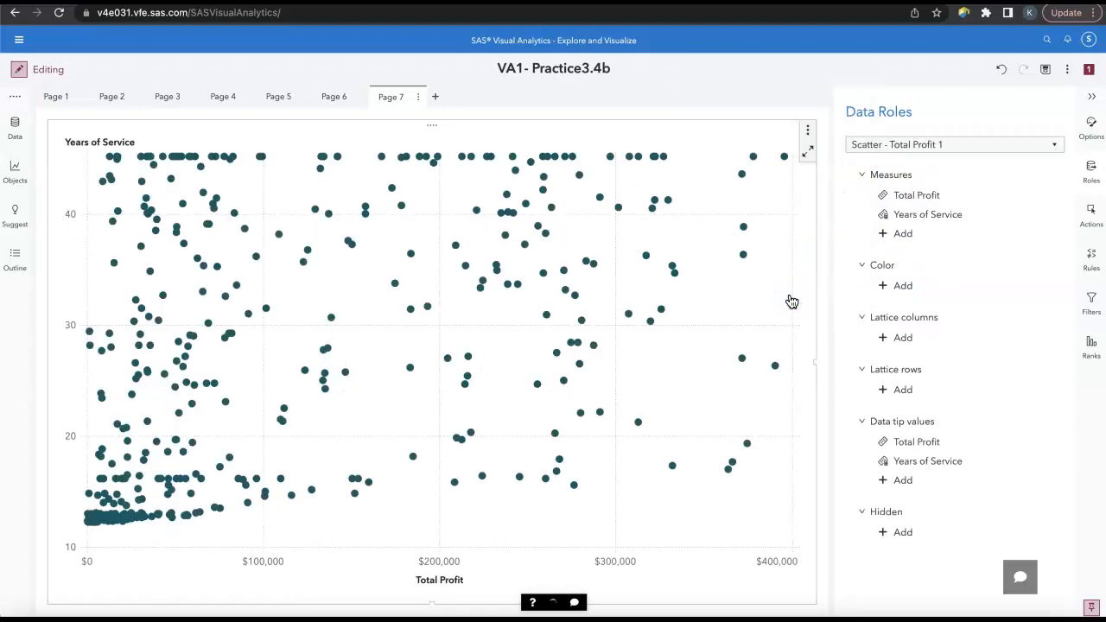
Step: Color the scatter plot's points by Job Title
click(916, 289)
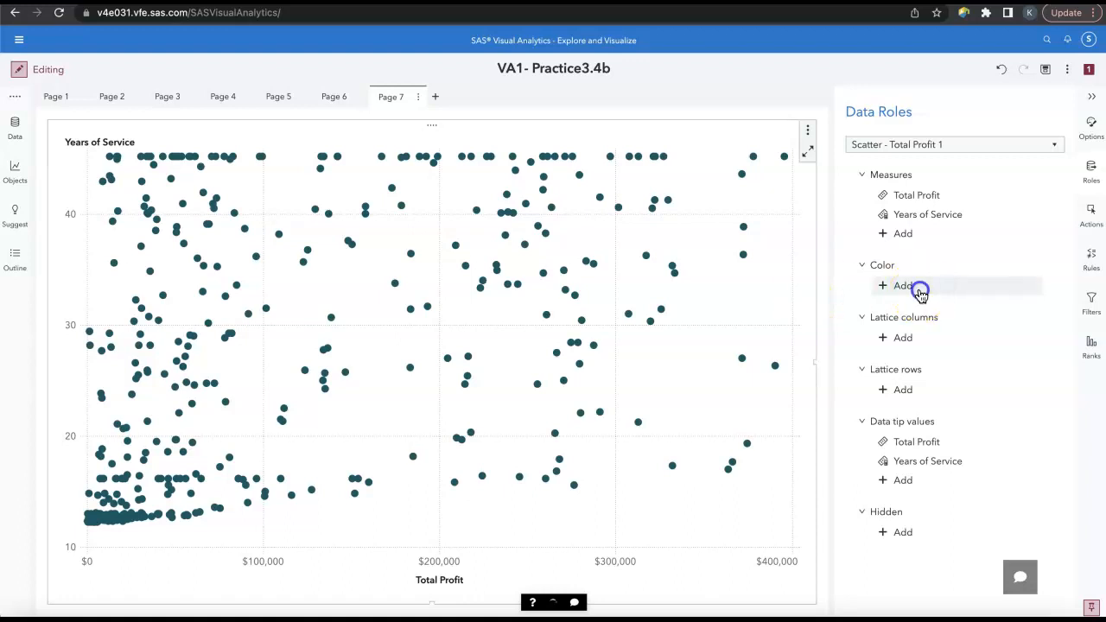
click(803, 397)
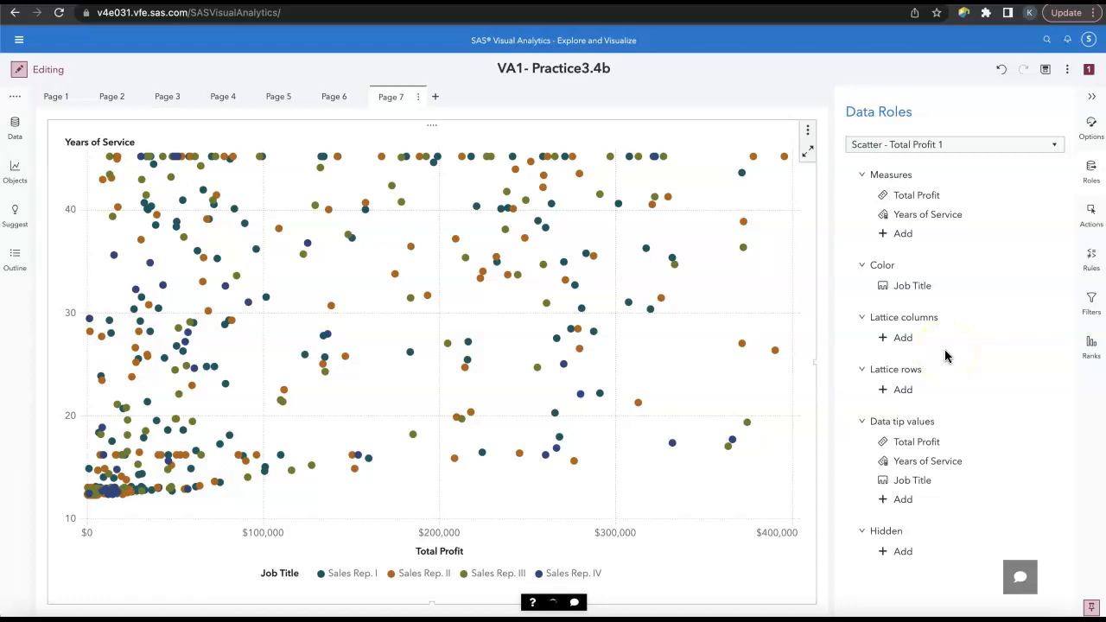
click(789, 341)
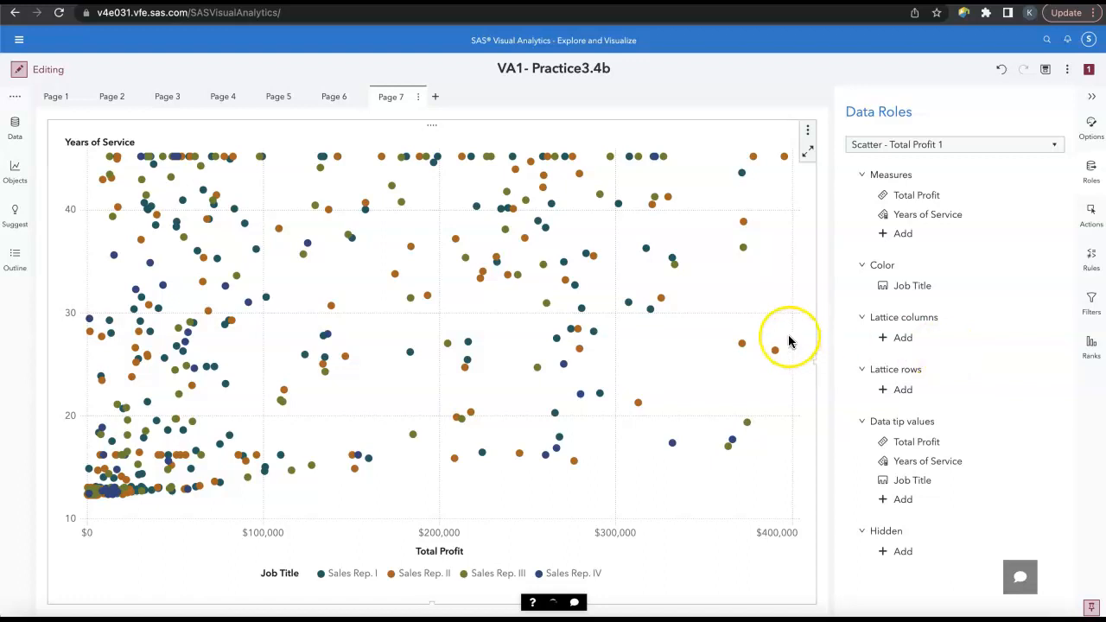